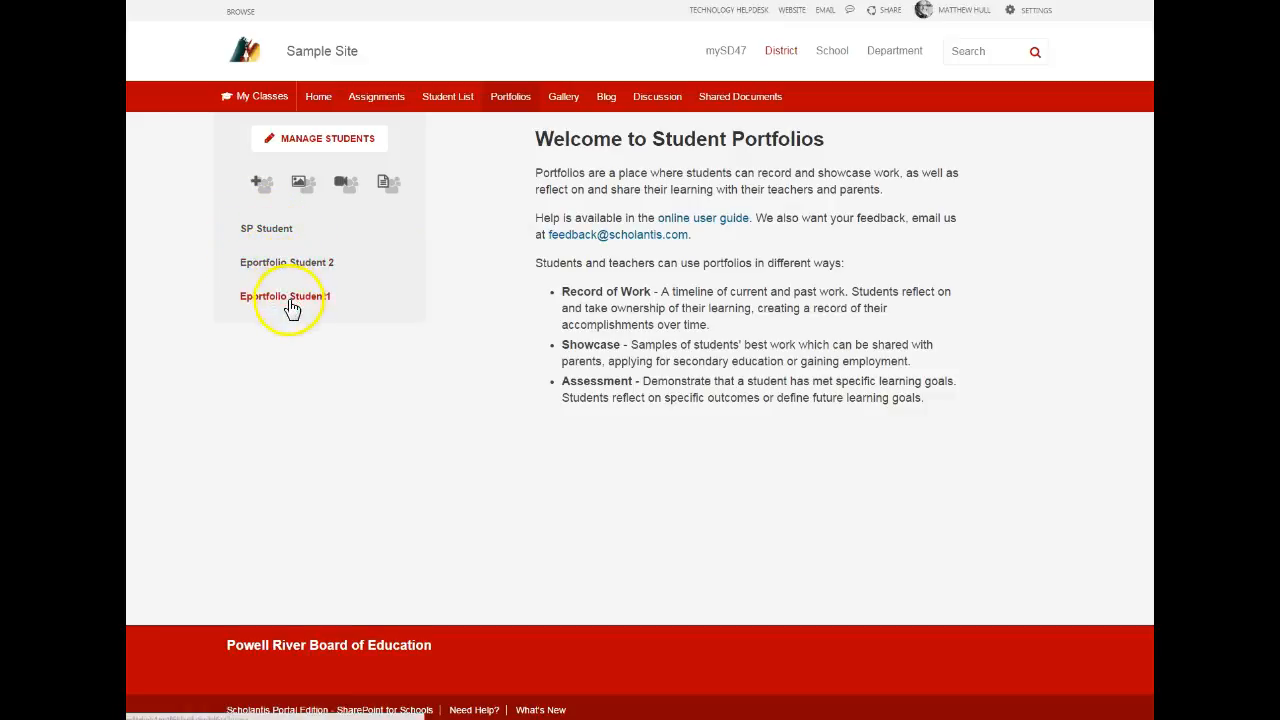
Open the class site's access settings and start adding people to the Students group.
click(1034, 14)
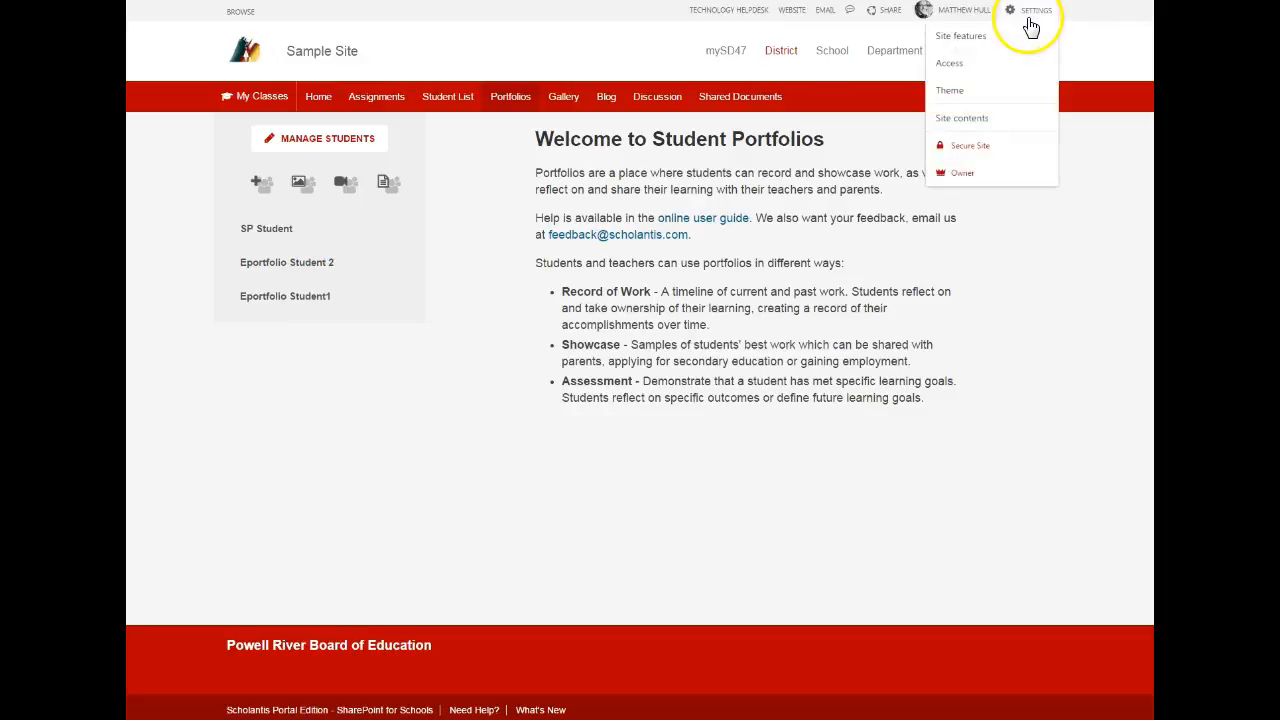
click(1010, 67)
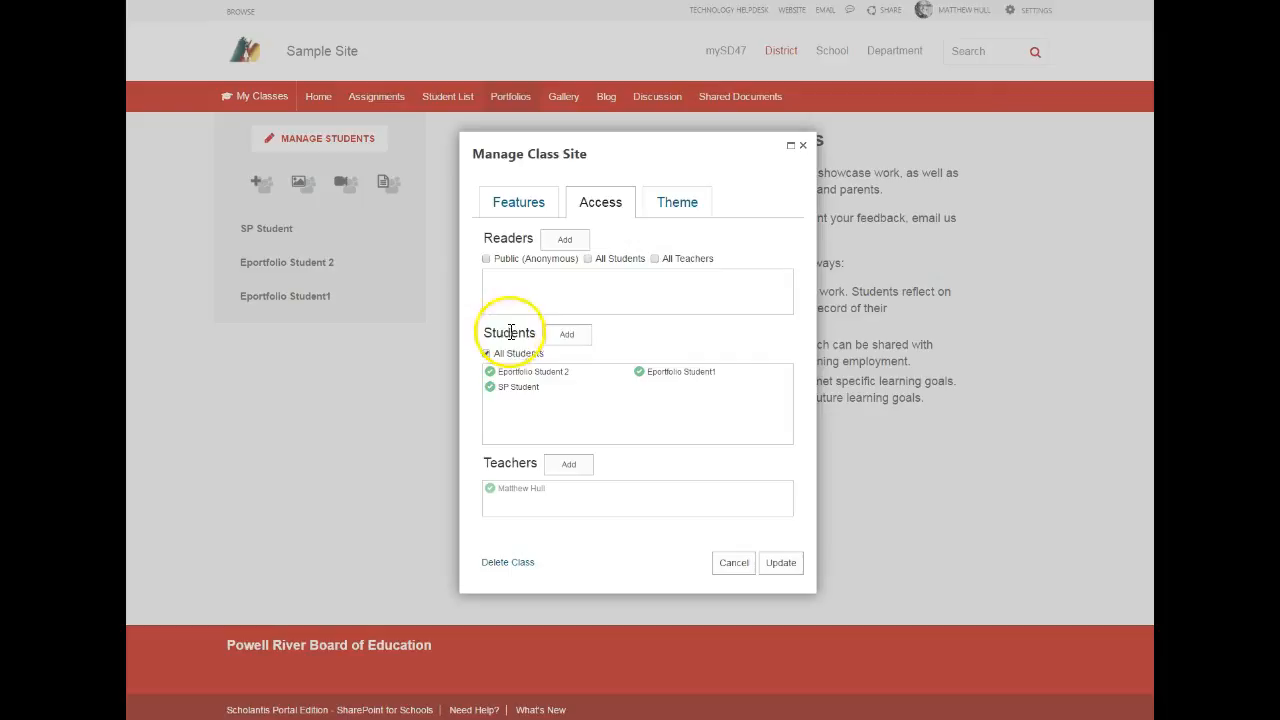
click(585, 337)
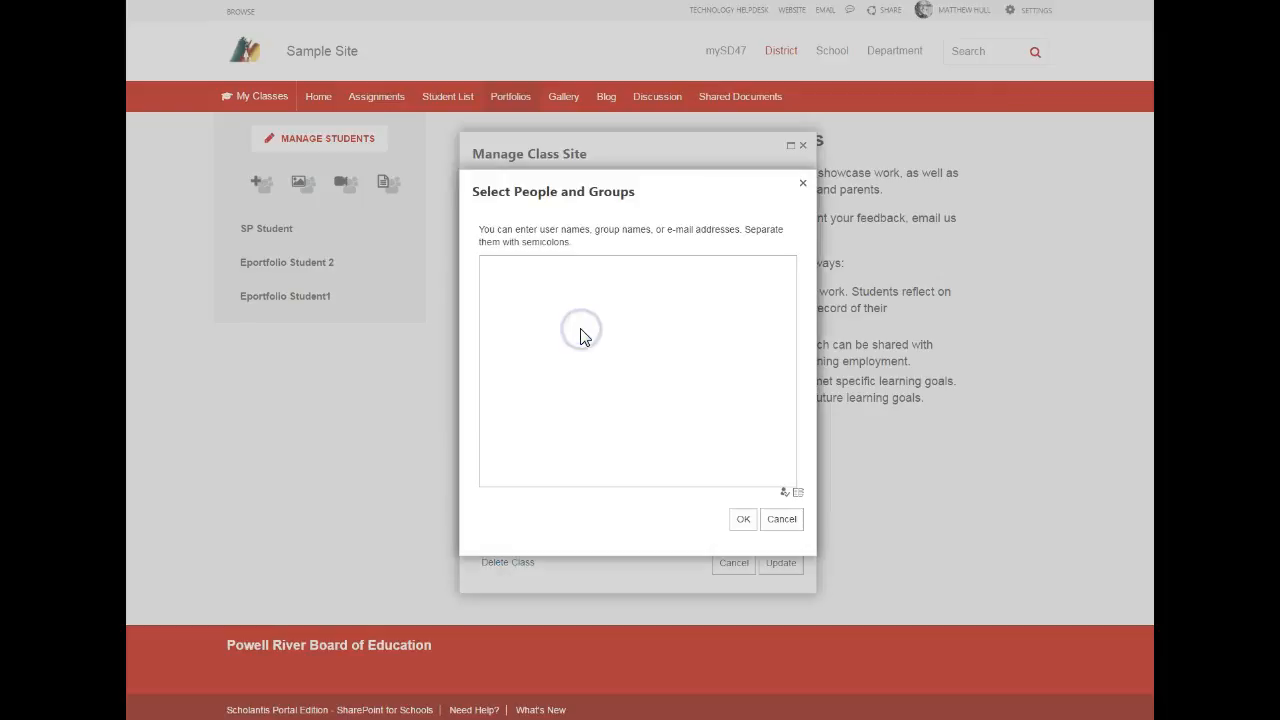
click(725, 466)
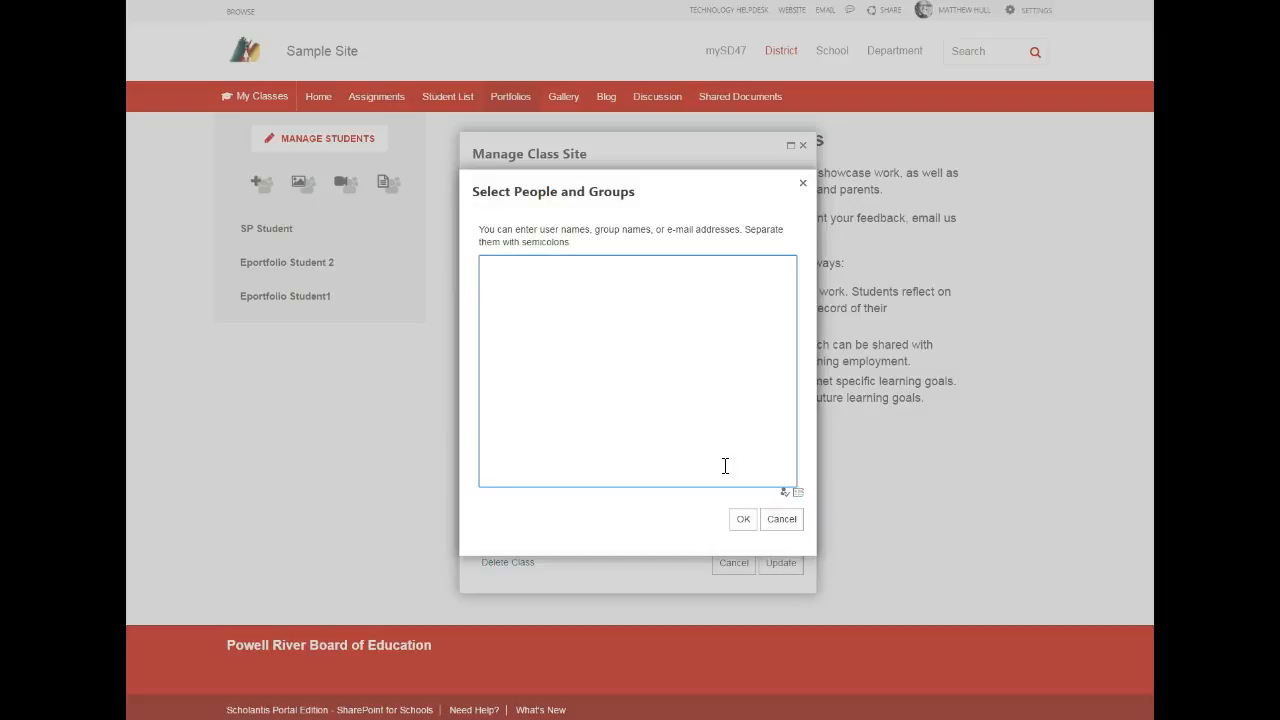
text(eportfolio)
key(ctrl+k)
click(509, 272)
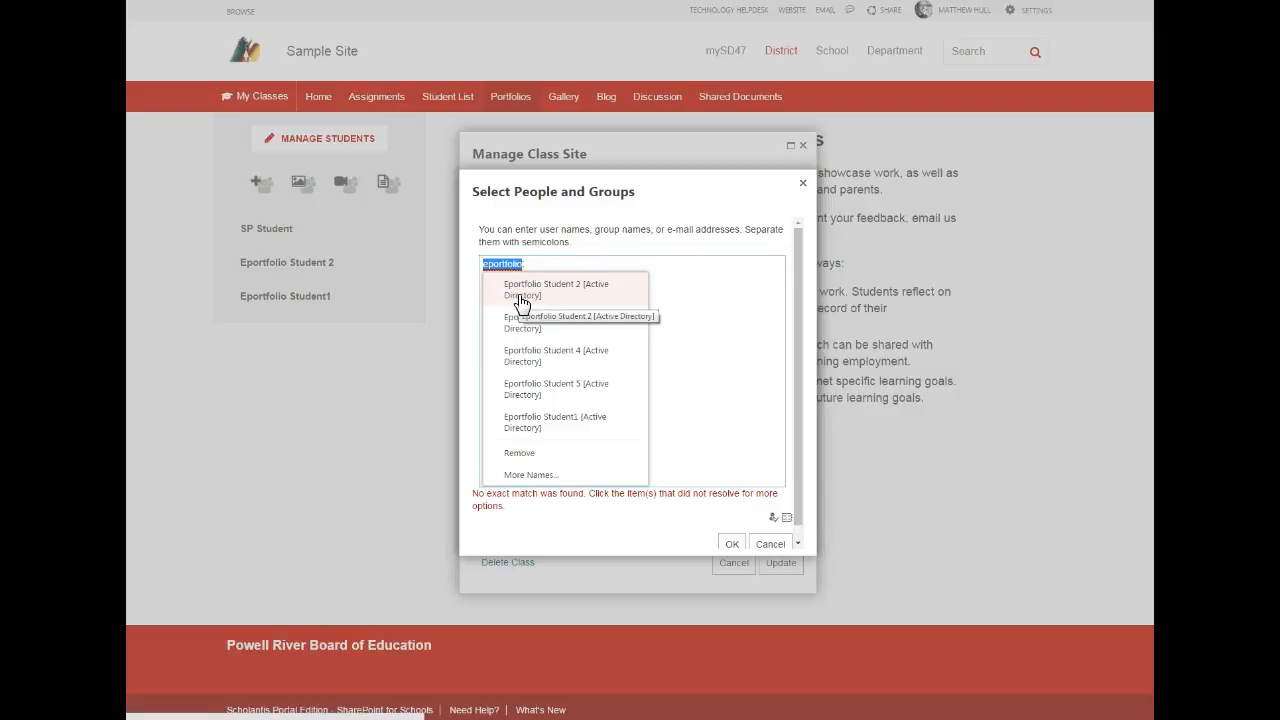
click(518, 296)
click(620, 277)
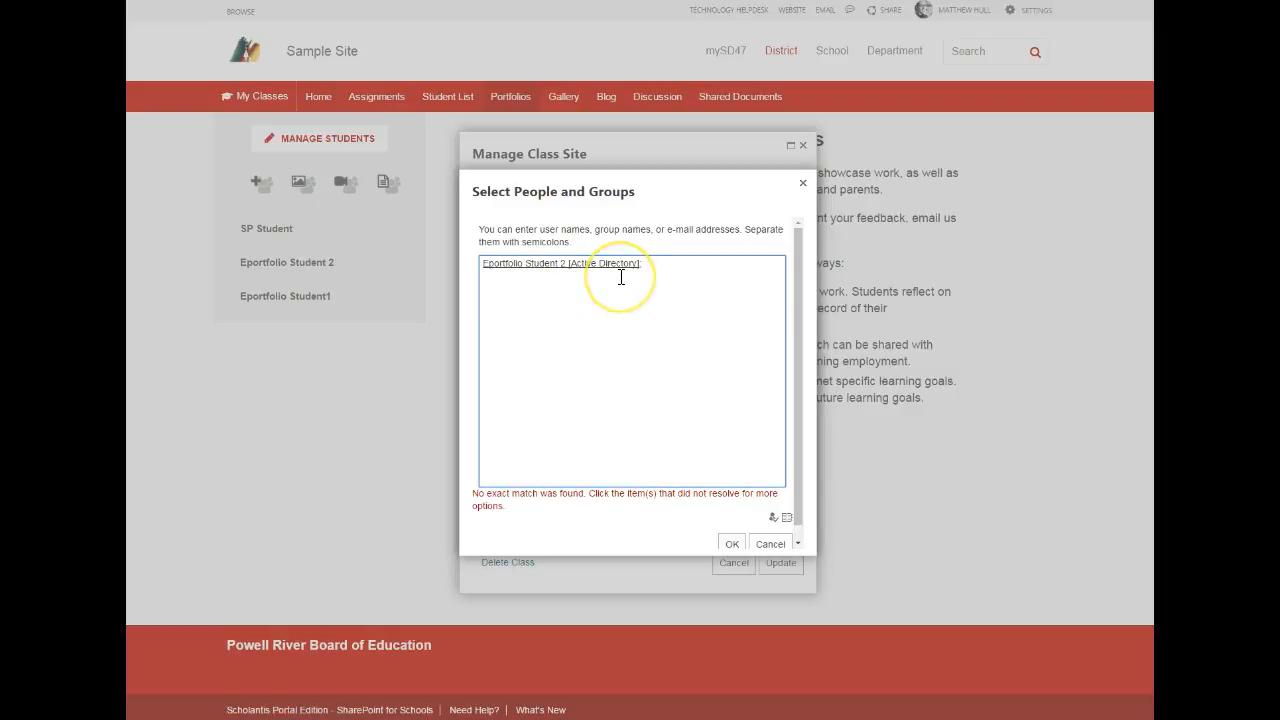
key(BackSpace)
Look up "eportfolio", add Eportfolio Student 3 to the class's students, and save the access settings.
text(ep)
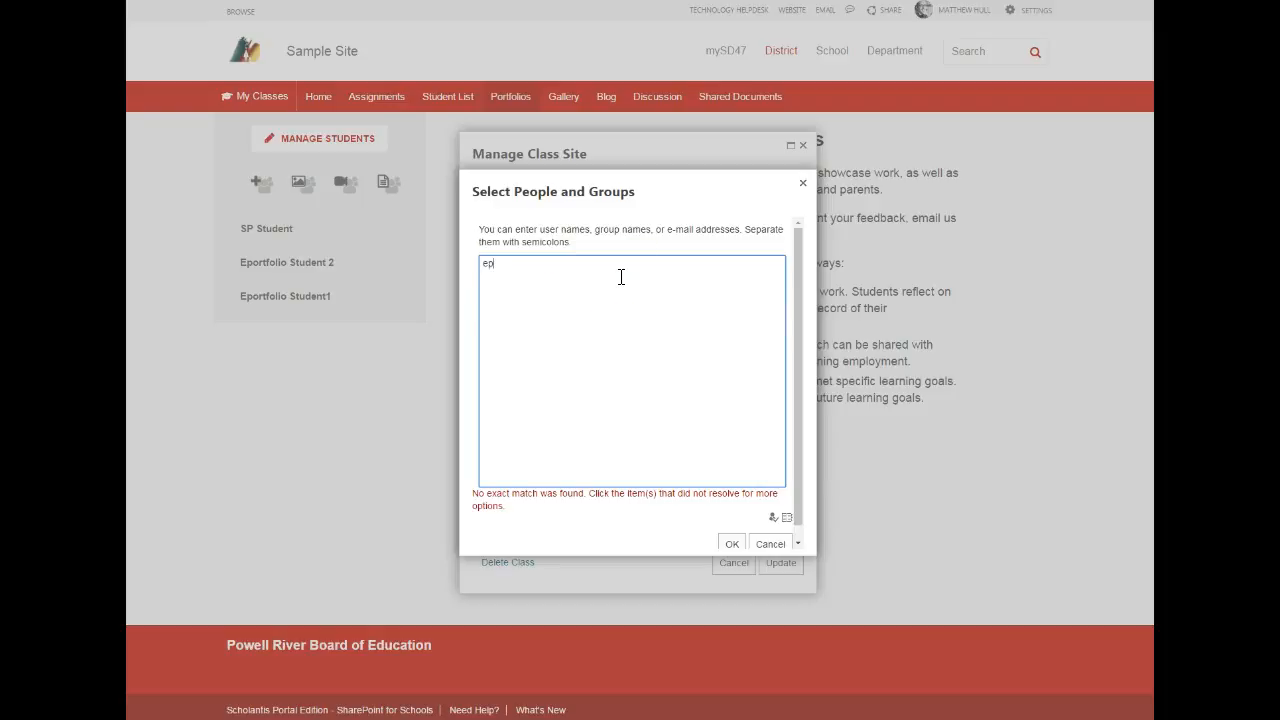
text(ortfolio)
key(Return)
click(520, 267)
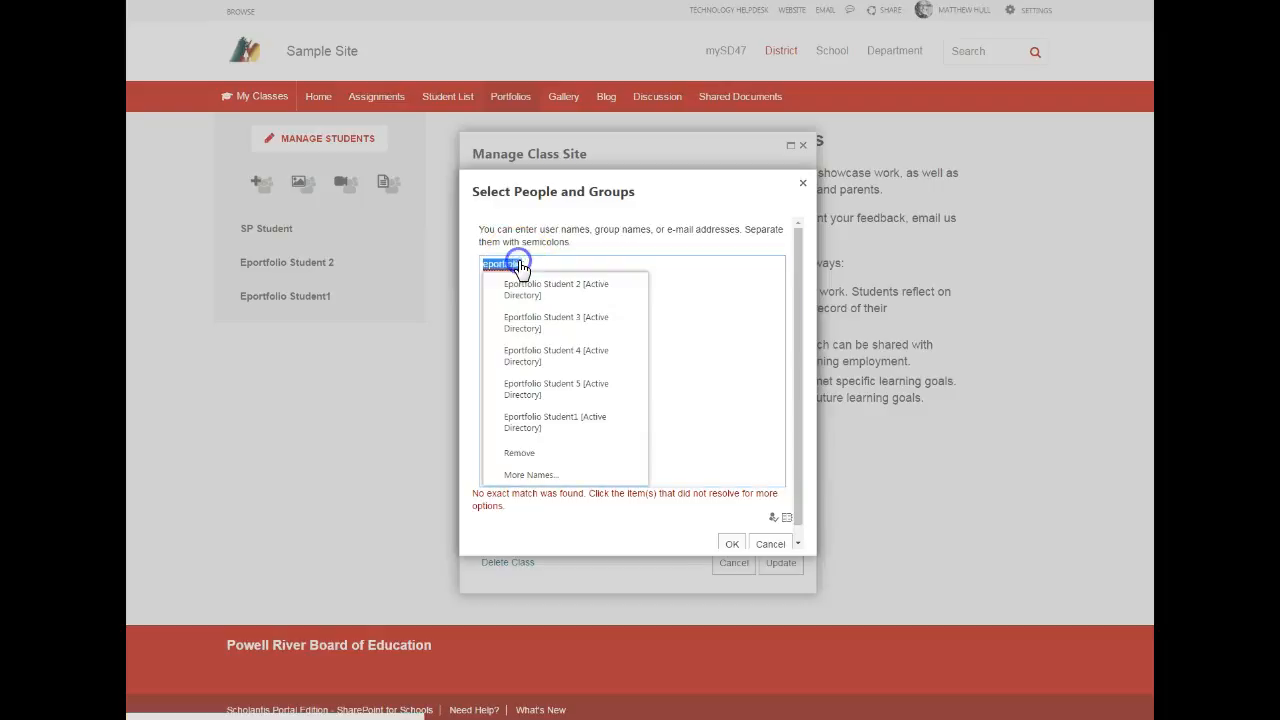
click(540, 326)
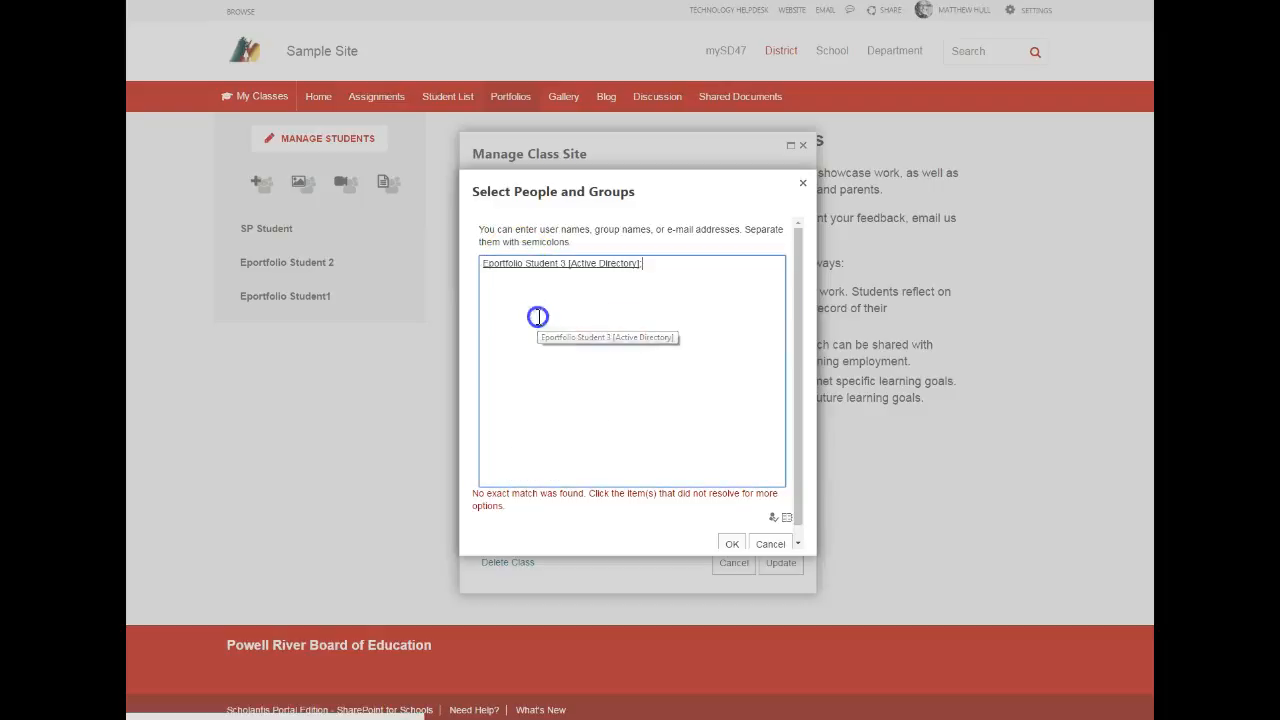
click(731, 546)
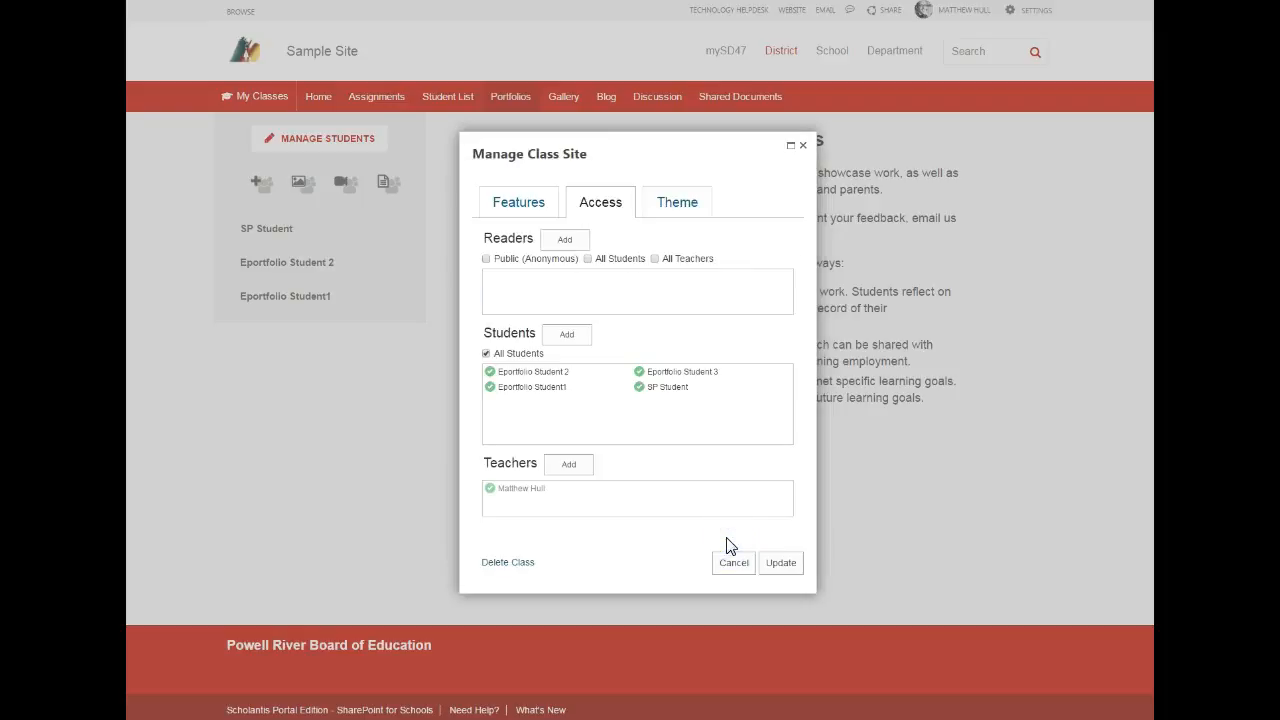
click(778, 563)
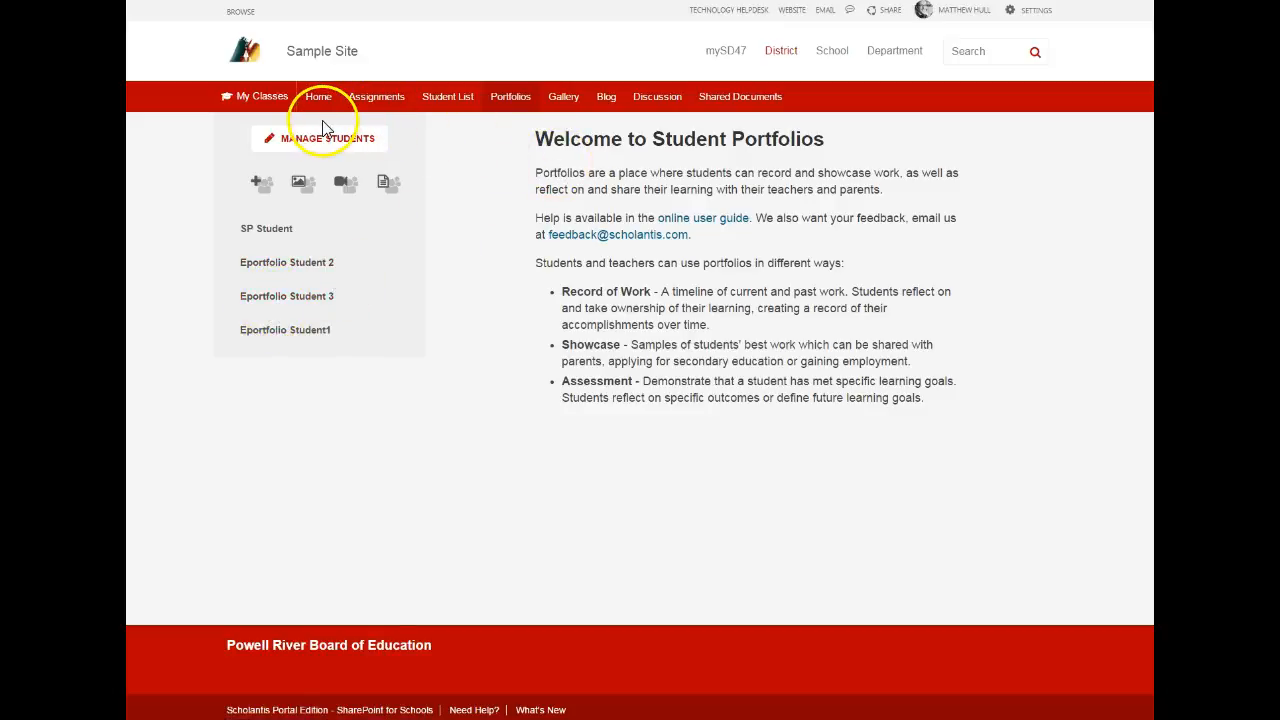
Add Eportfolio Student 4 to the portfolio student list by looking up "eport", and save the list.
click(302, 140)
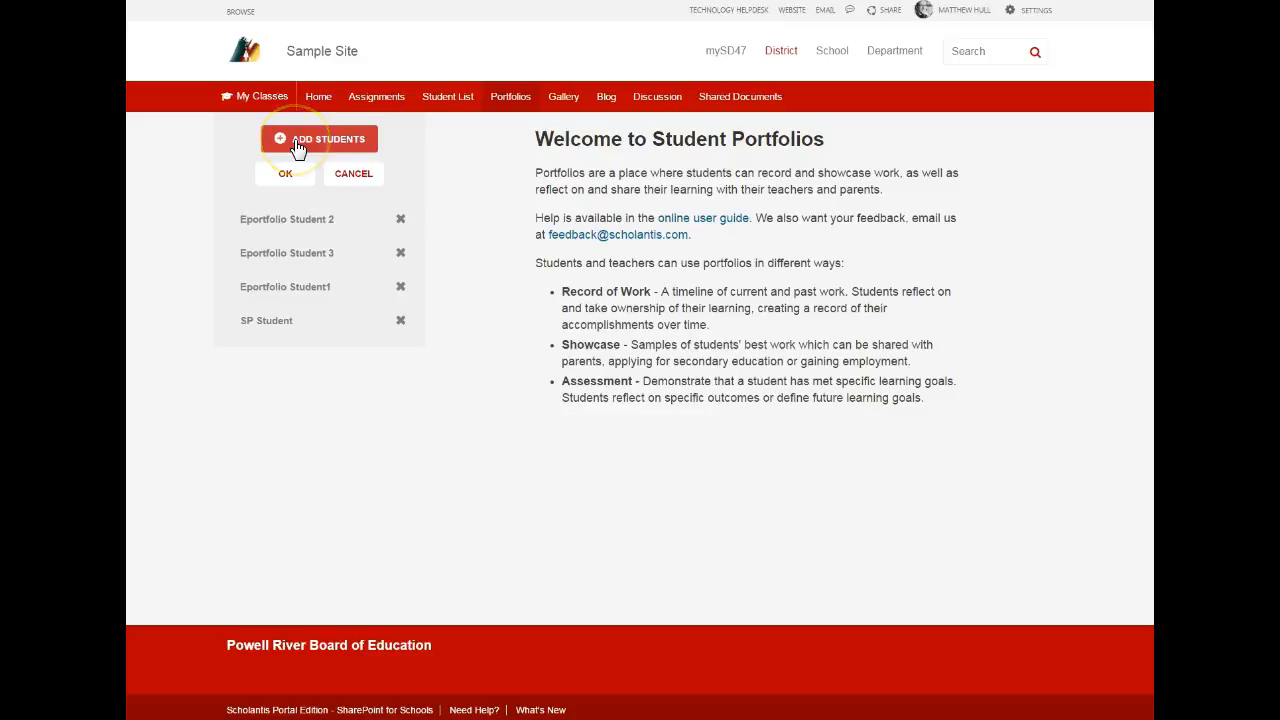
click(287, 140)
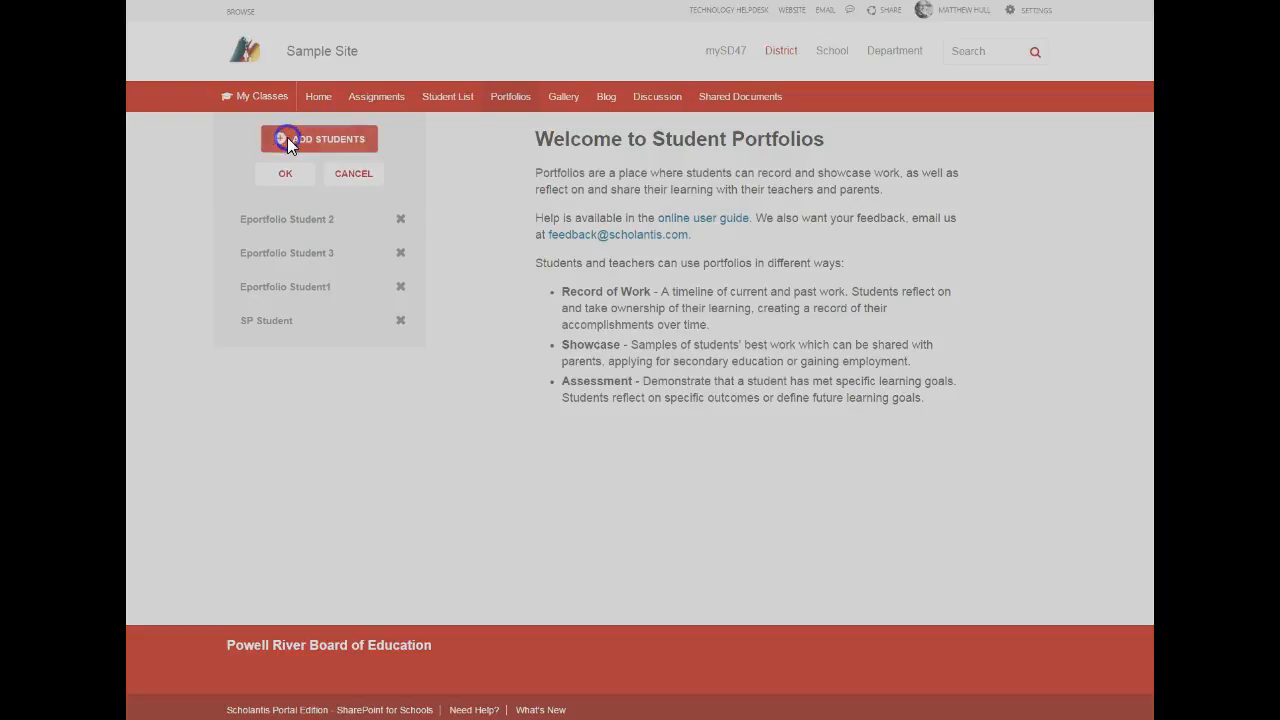
click(535, 287)
text(eport)
key(Return)
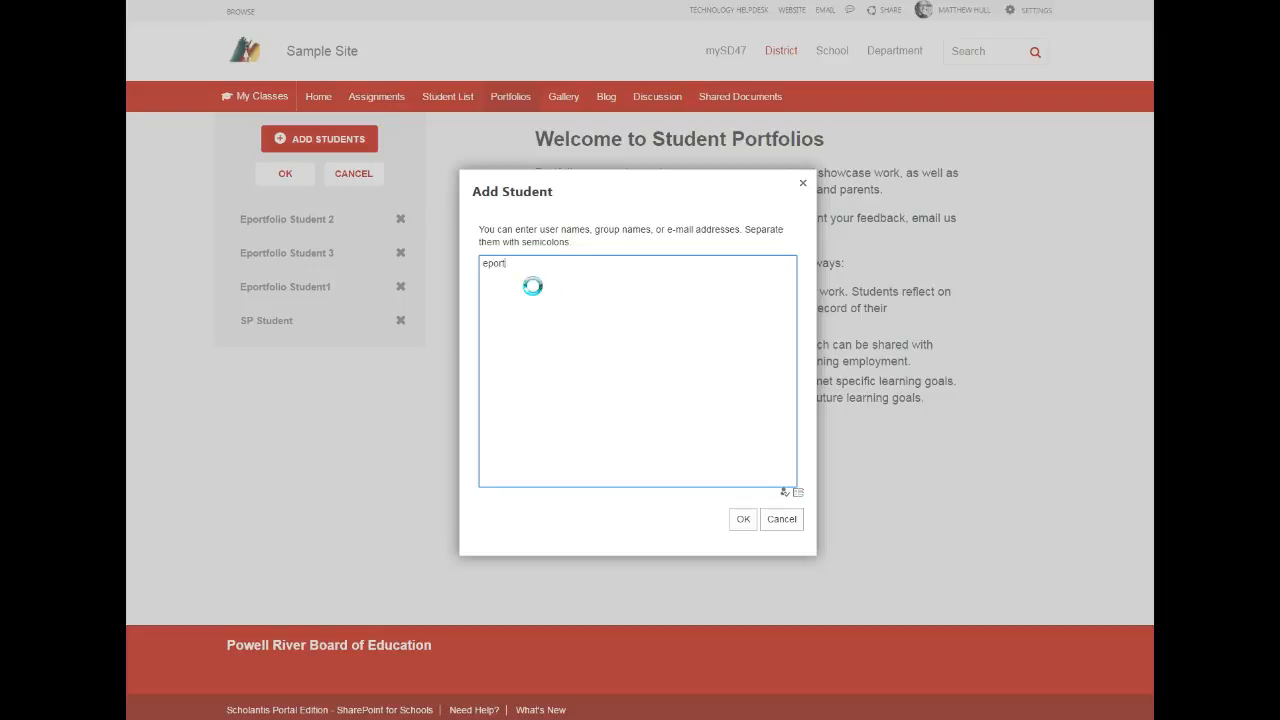
click(500, 277)
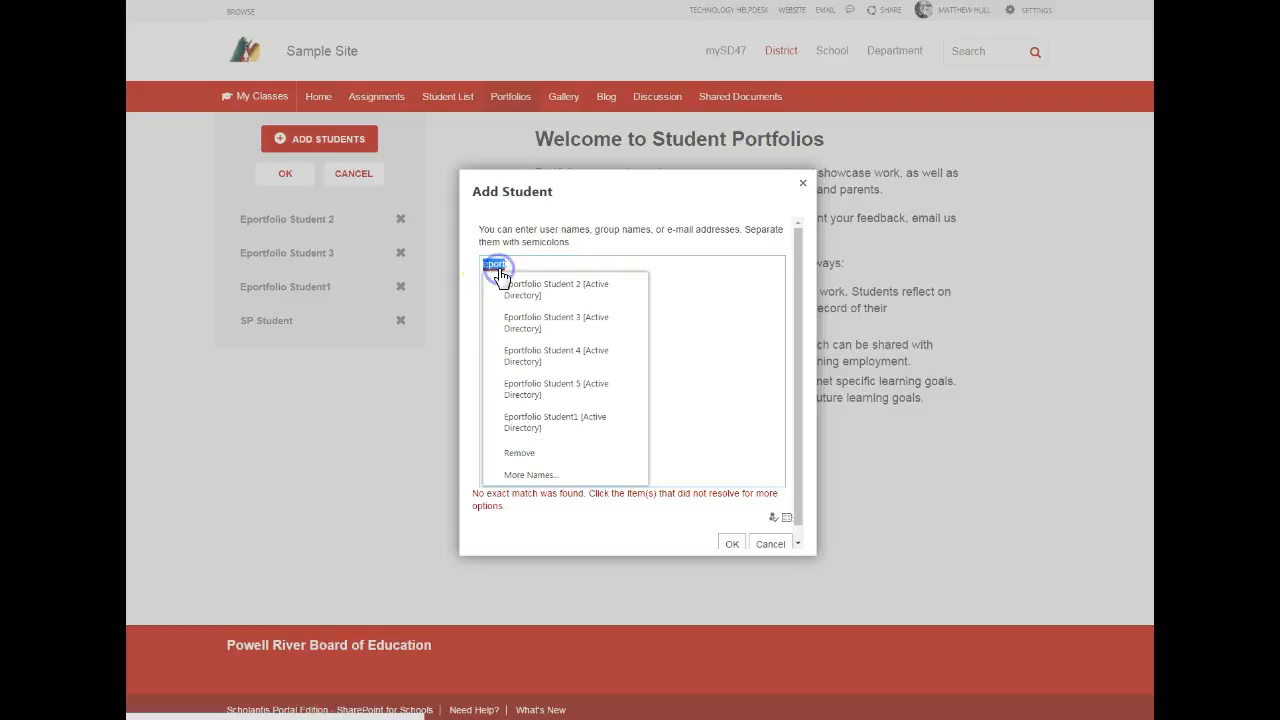
click(535, 357)
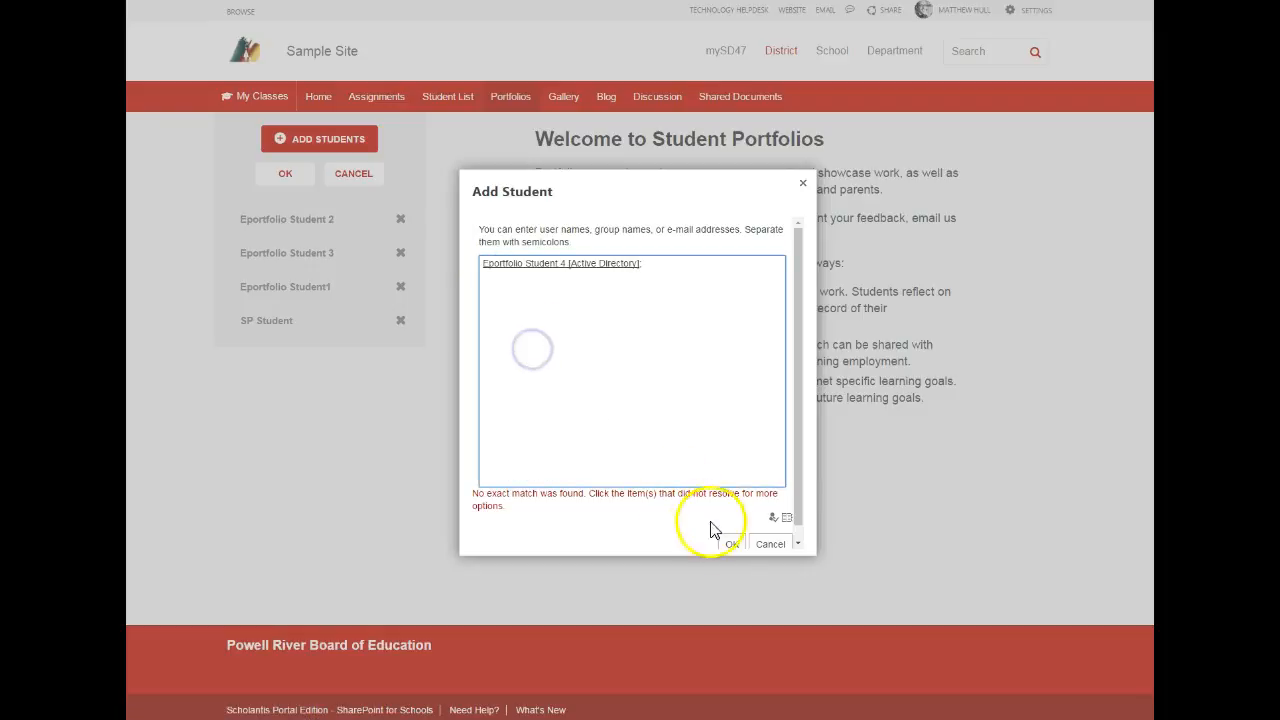
click(733, 549)
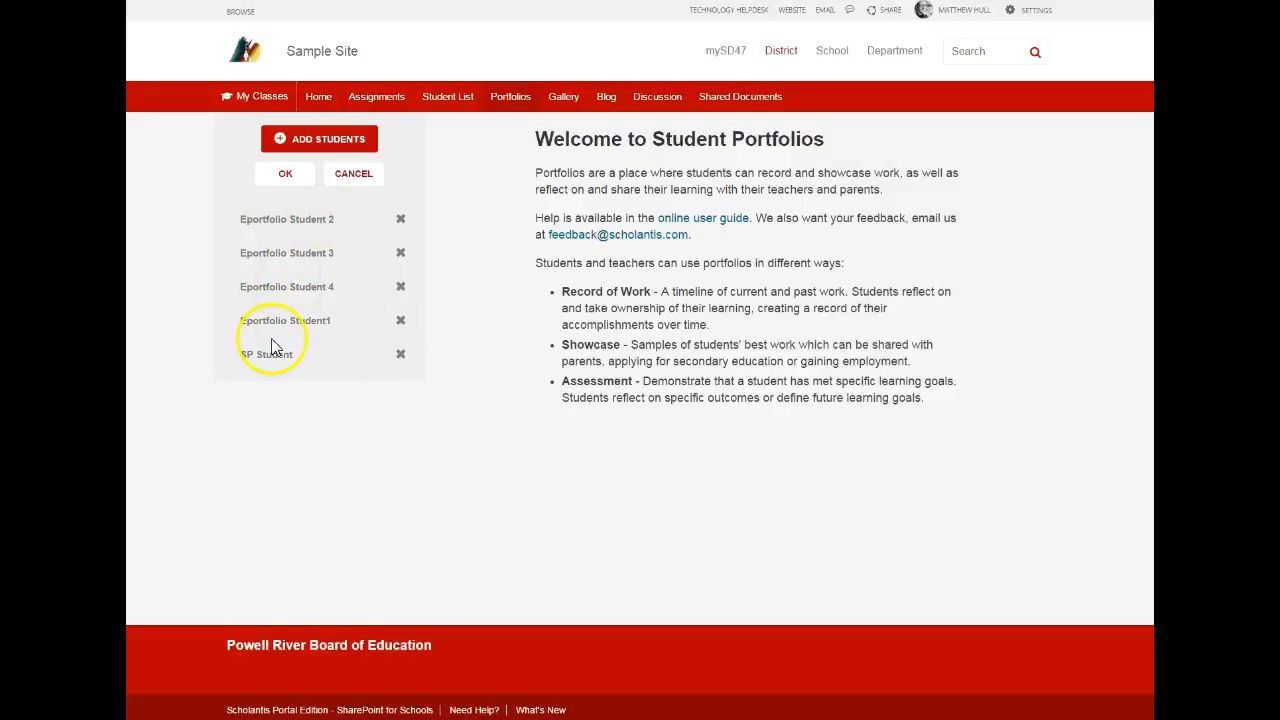
click(289, 178)
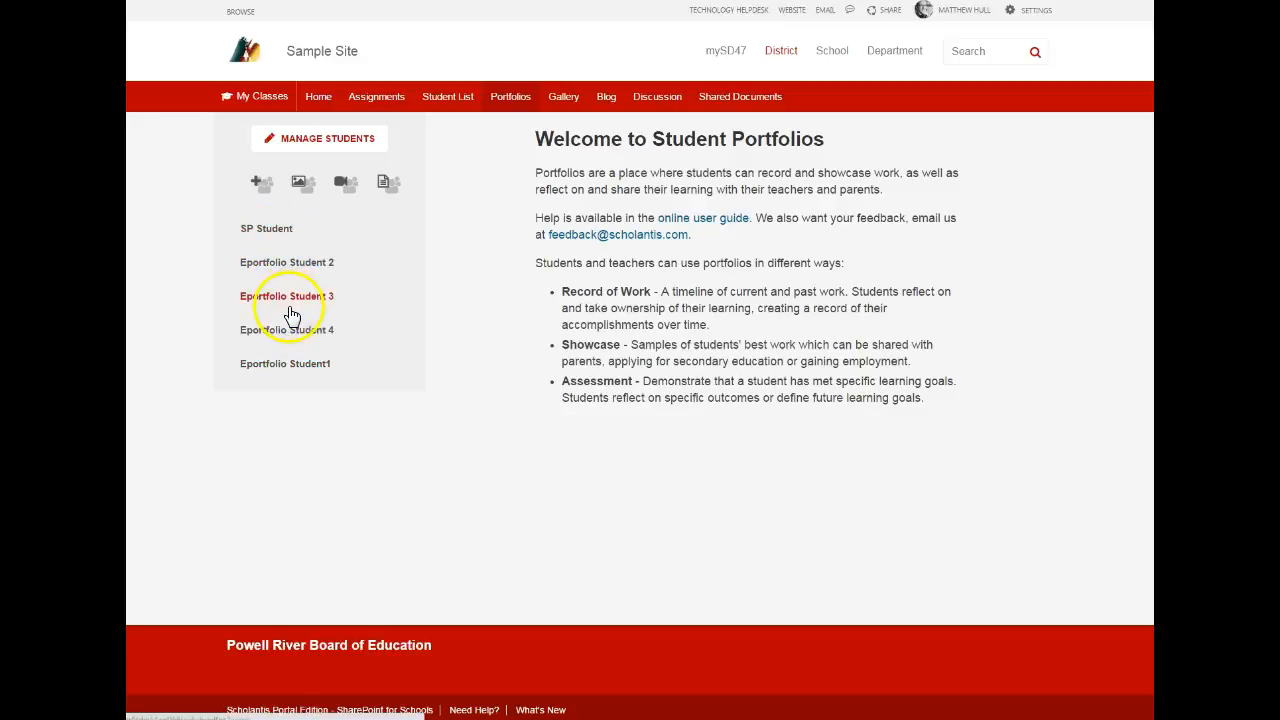
View the portfolios of Eportfolio Student1, Eportfolio Student 4 and Eportfolio Student 3.
click(295, 364)
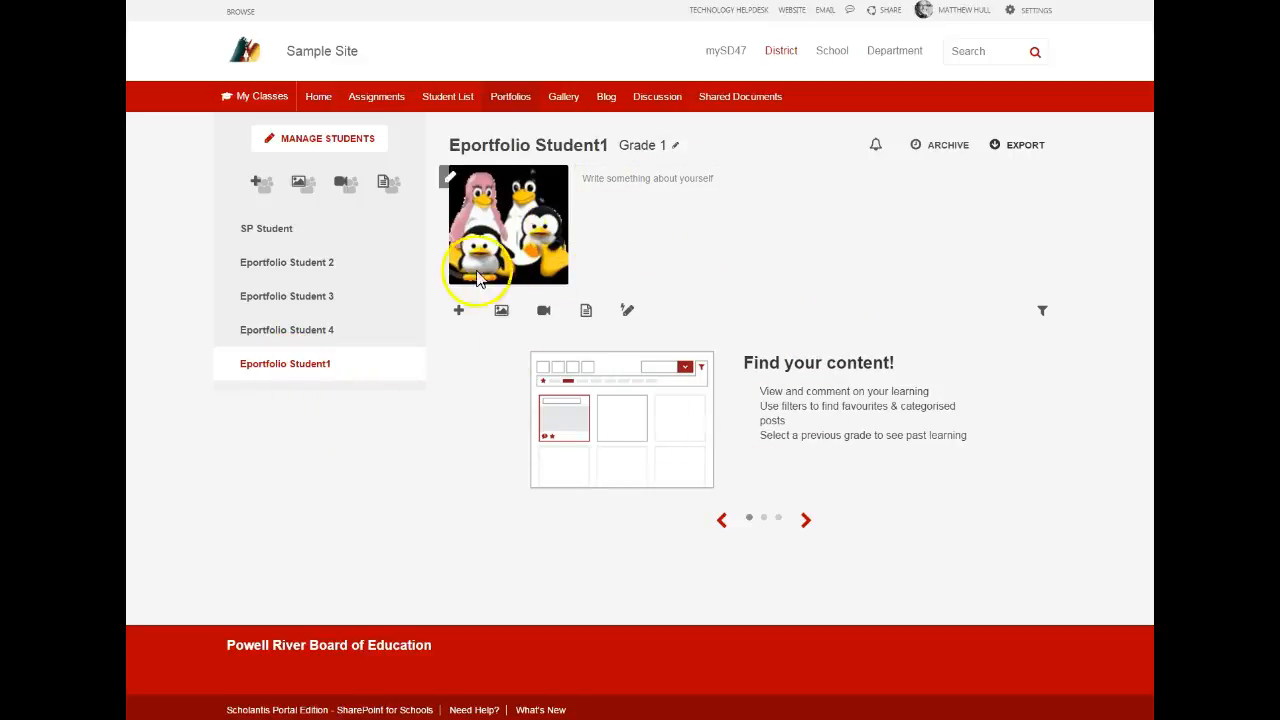
click(332, 332)
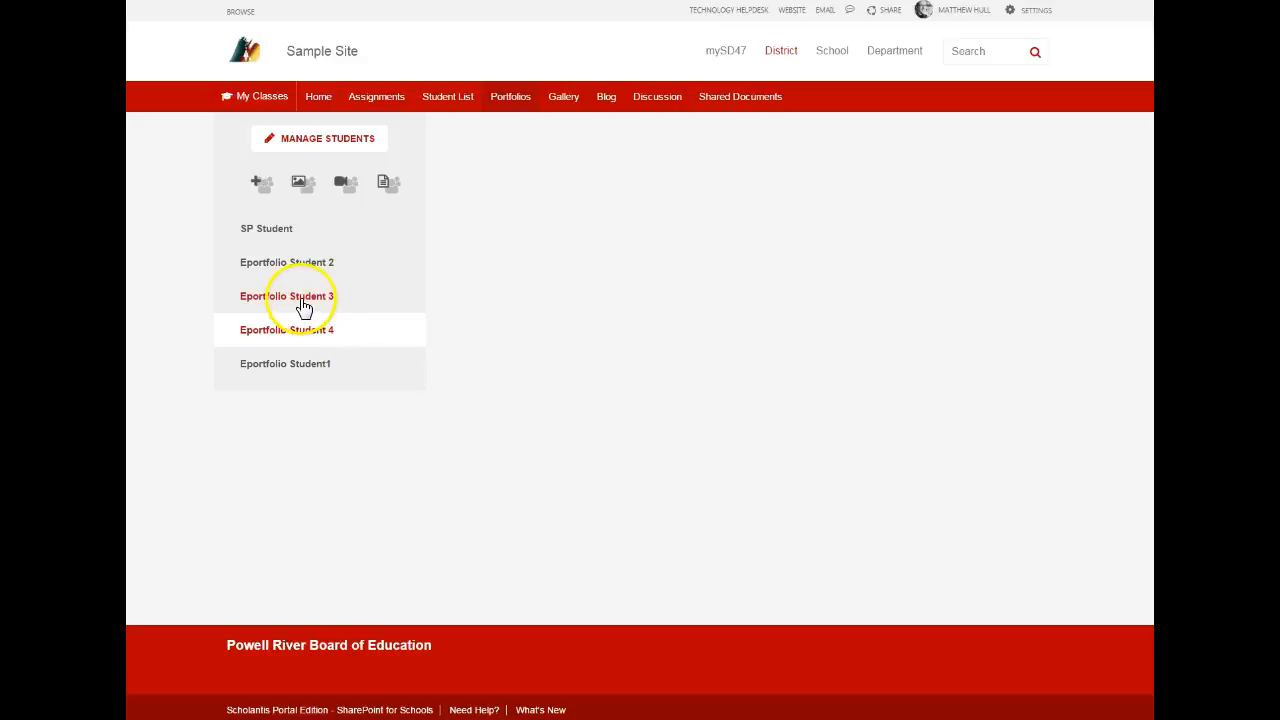
click(304, 306)
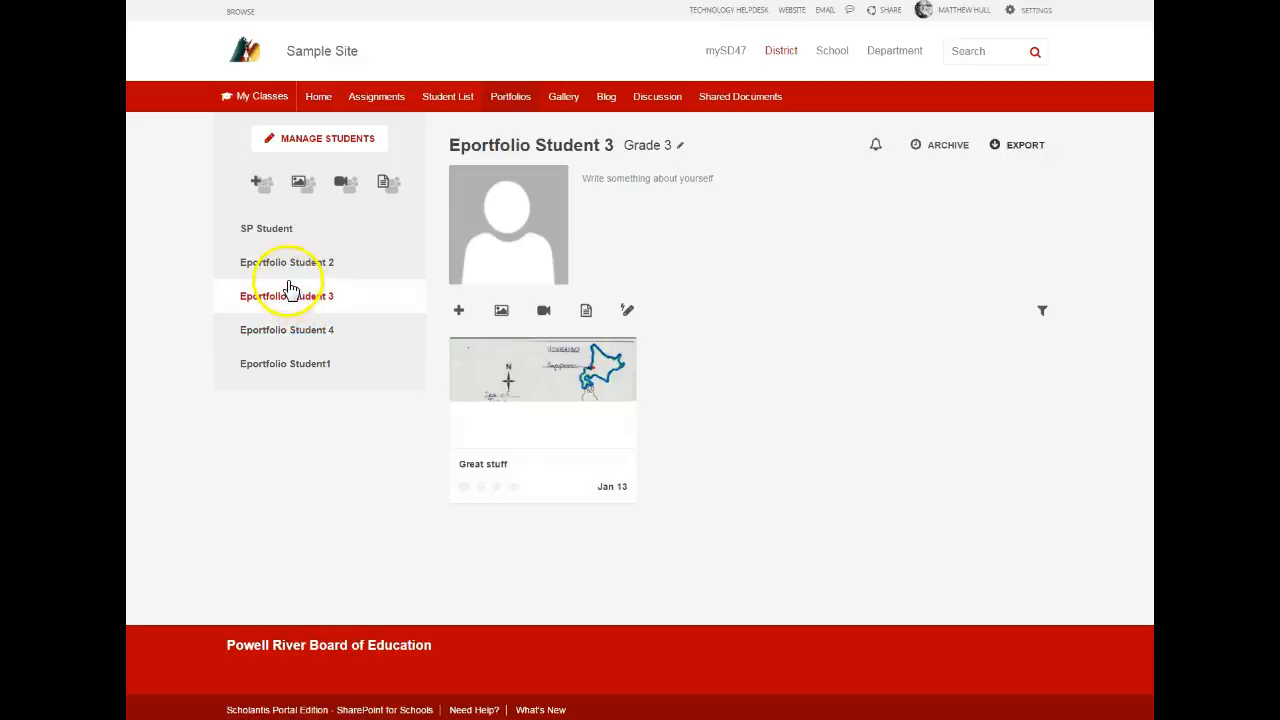
Open Eportfolio Student 2's portfolio and set the student's grade to Grade 2.
click(285, 268)
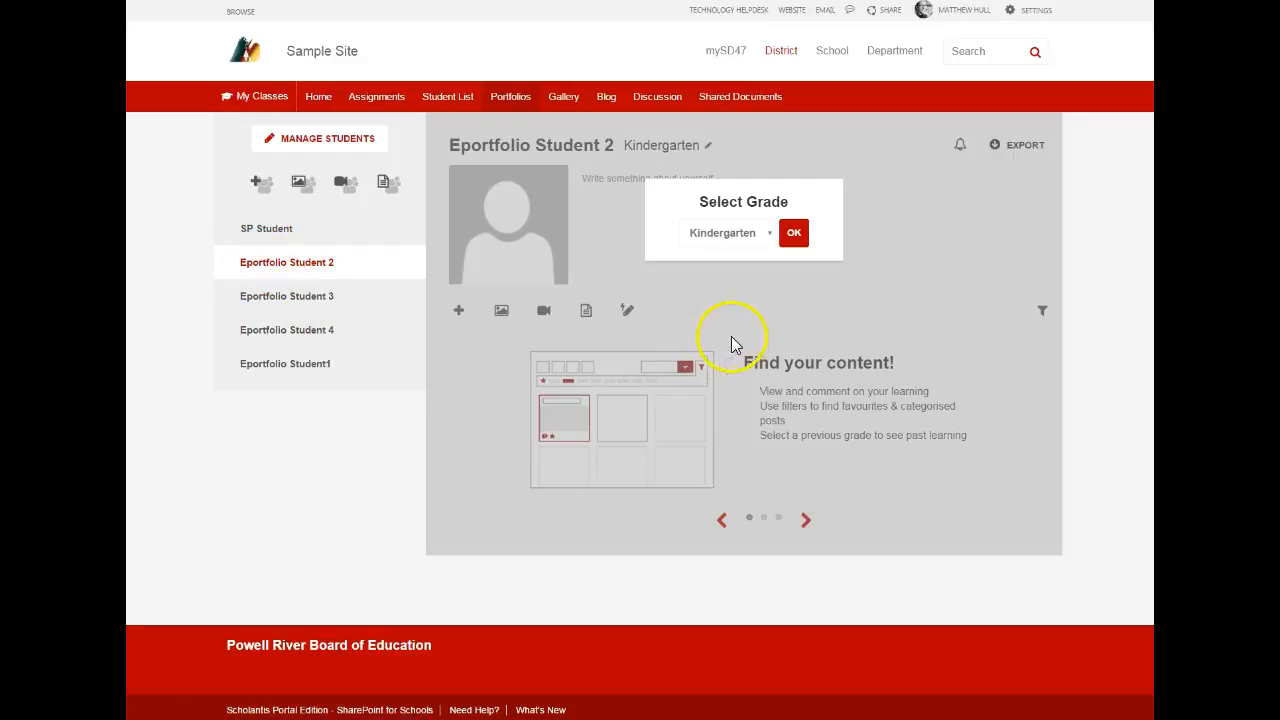
click(703, 234)
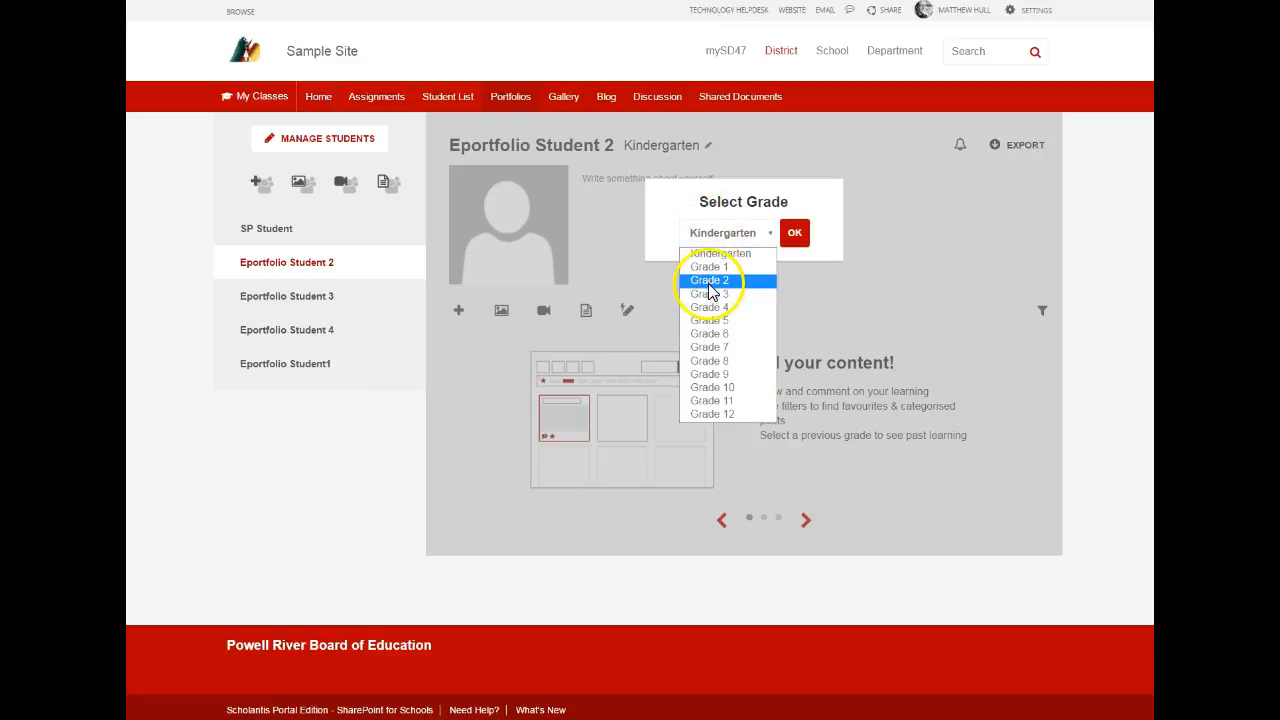
click(709, 283)
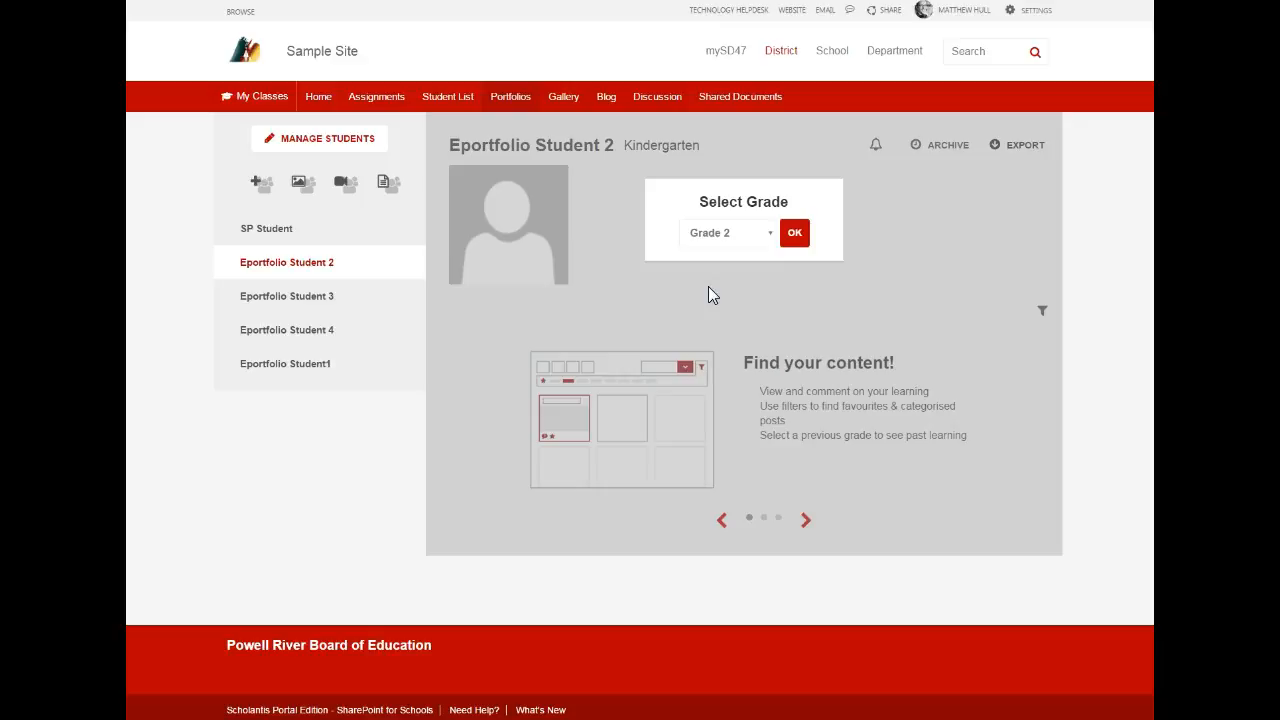
click(785, 242)
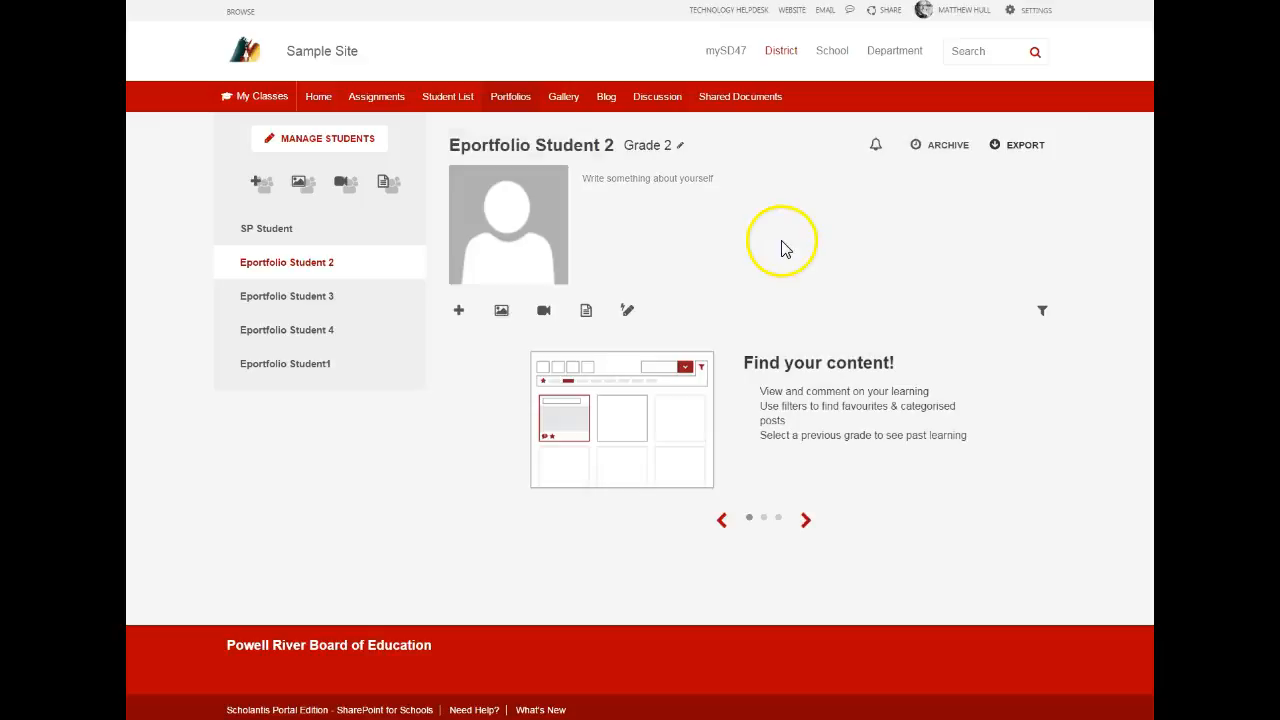
Examine which earlier grades can be selected in the archives of Eportfolio Student 2 and Eportfolio Student 4.
click(948, 150)
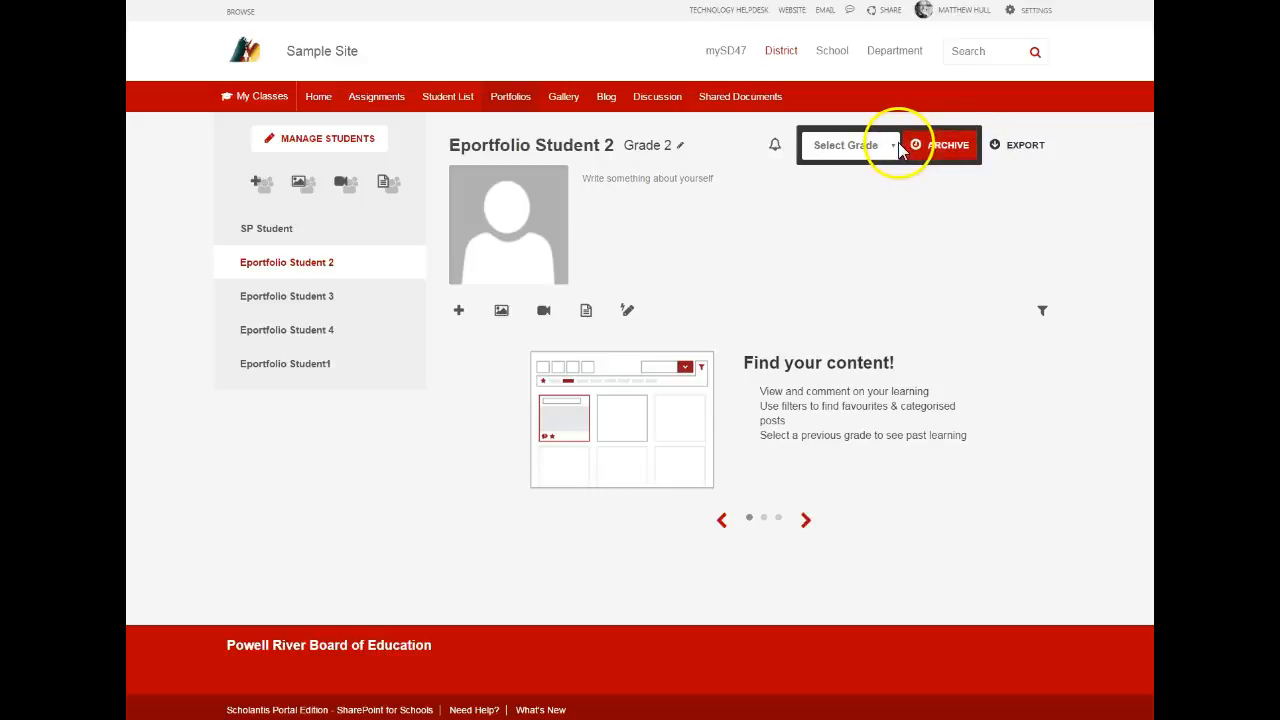
click(896, 147)
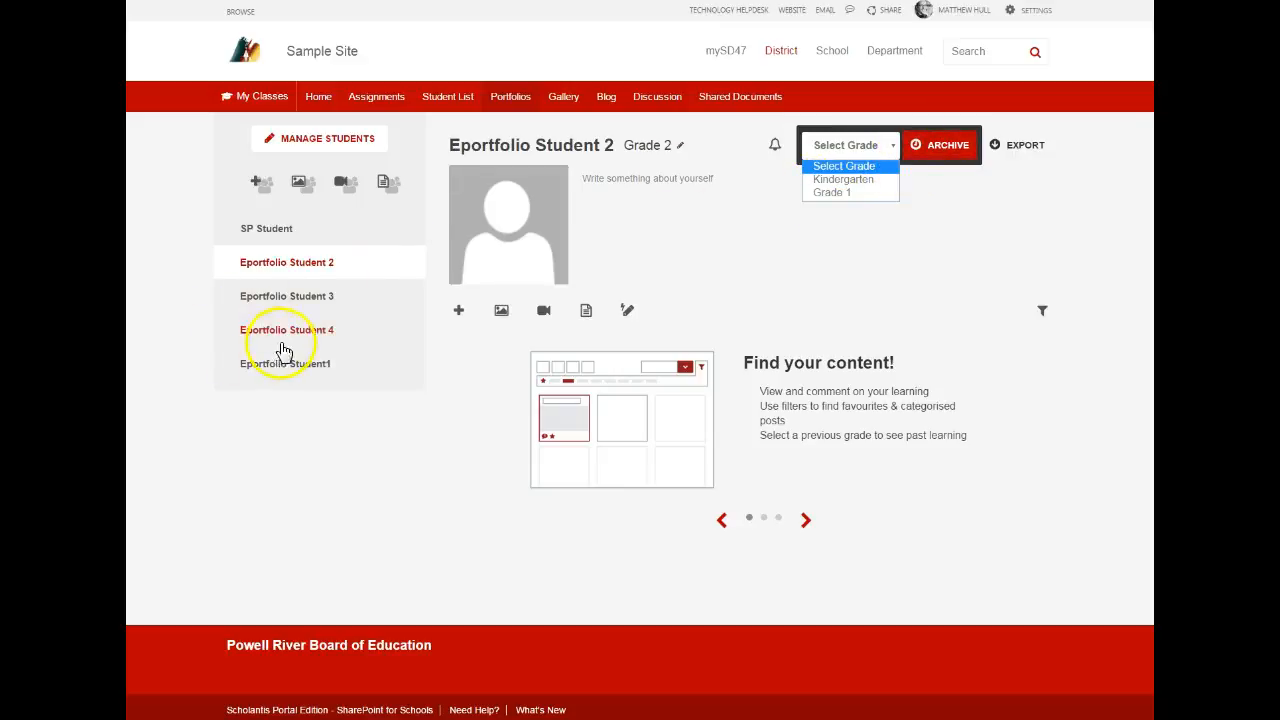
click(283, 300)
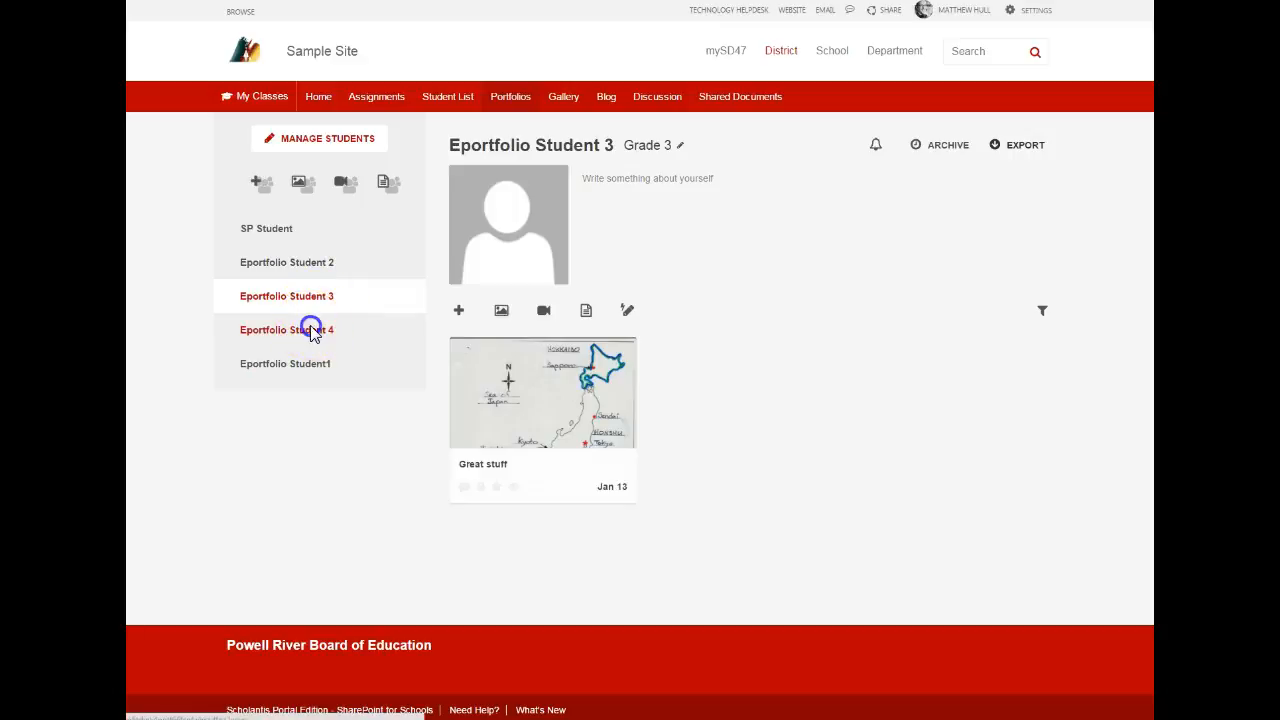
click(311, 333)
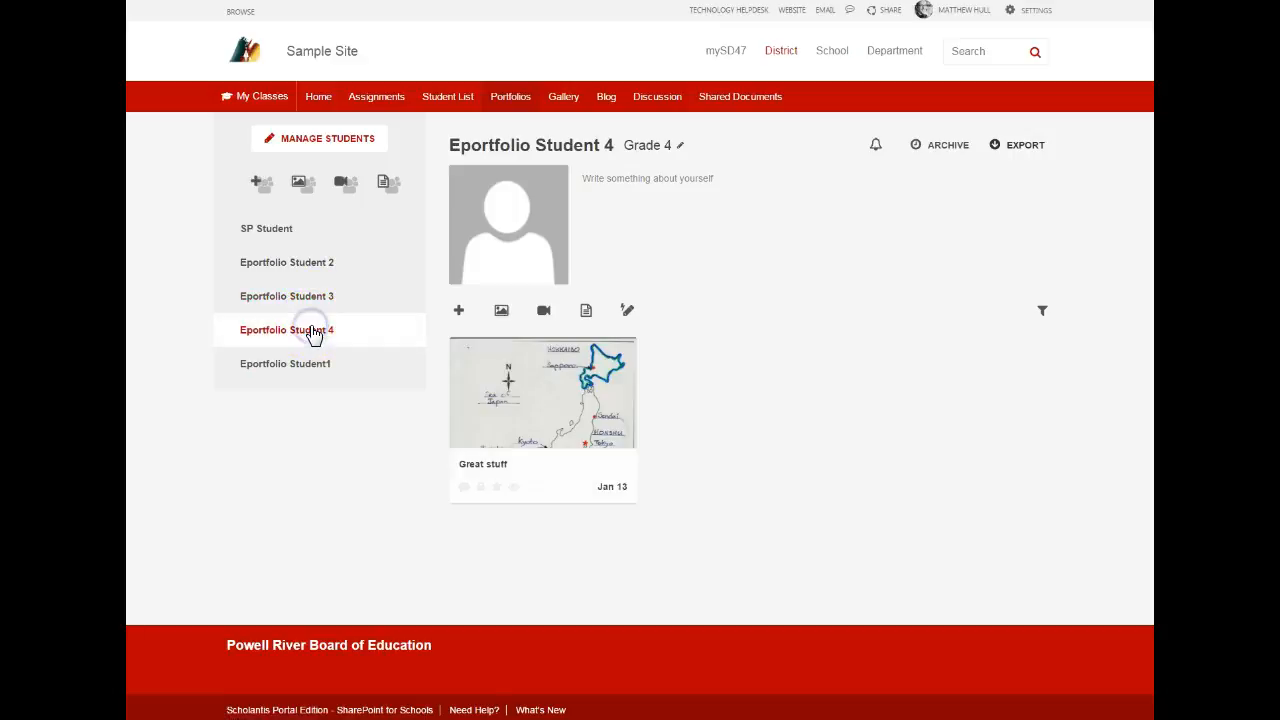
click(960, 145)
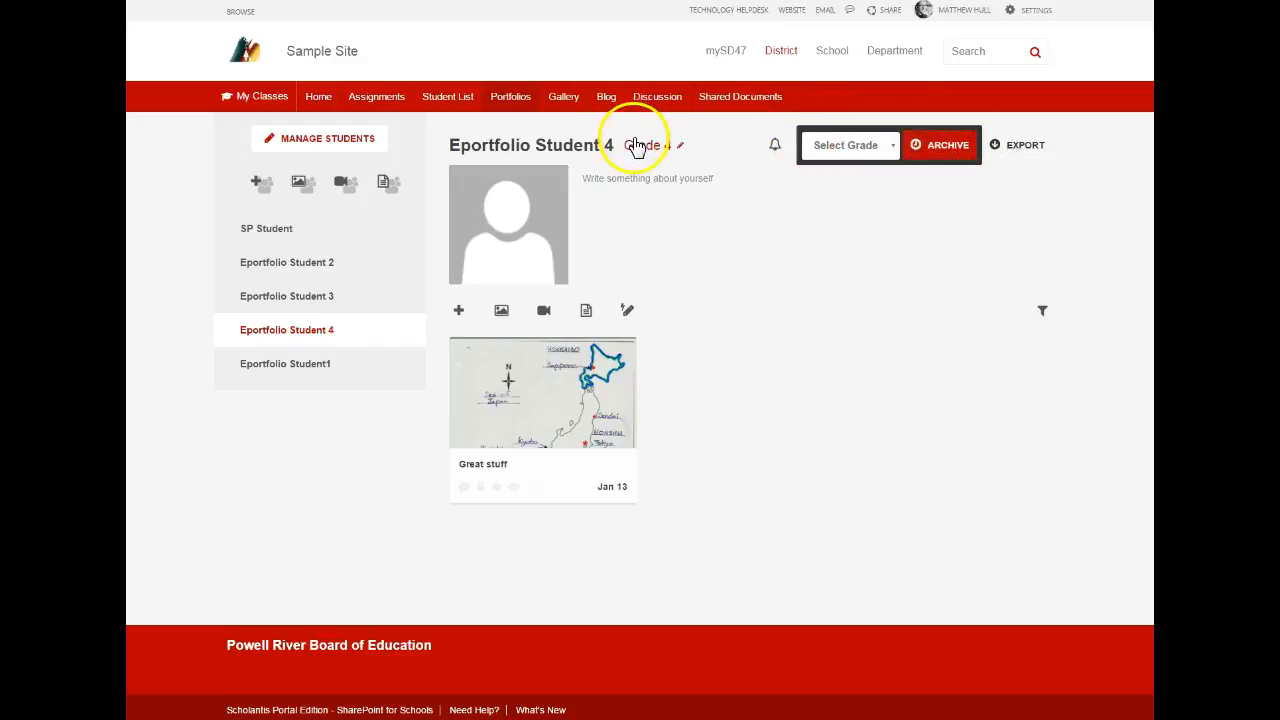
click(893, 150)
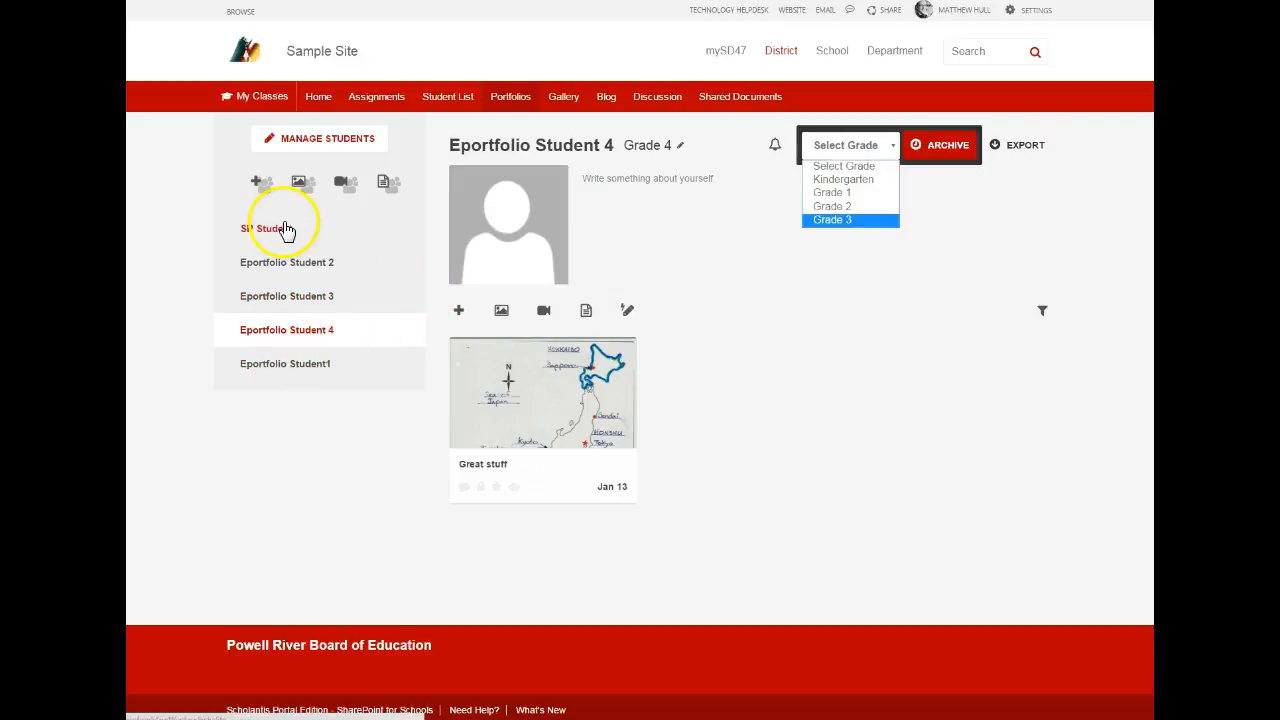
Open Eportfolio Student 3's portfolio and set the student's grade to Grade 4.
click(275, 302)
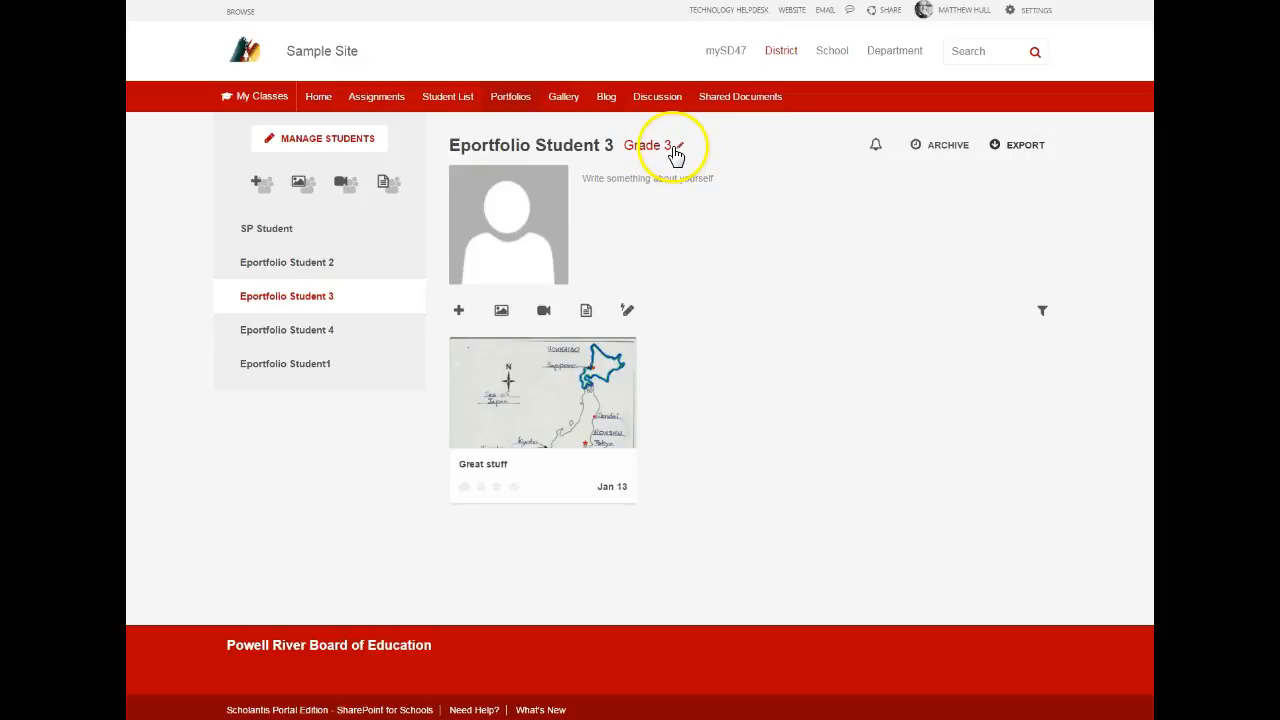
click(677, 150)
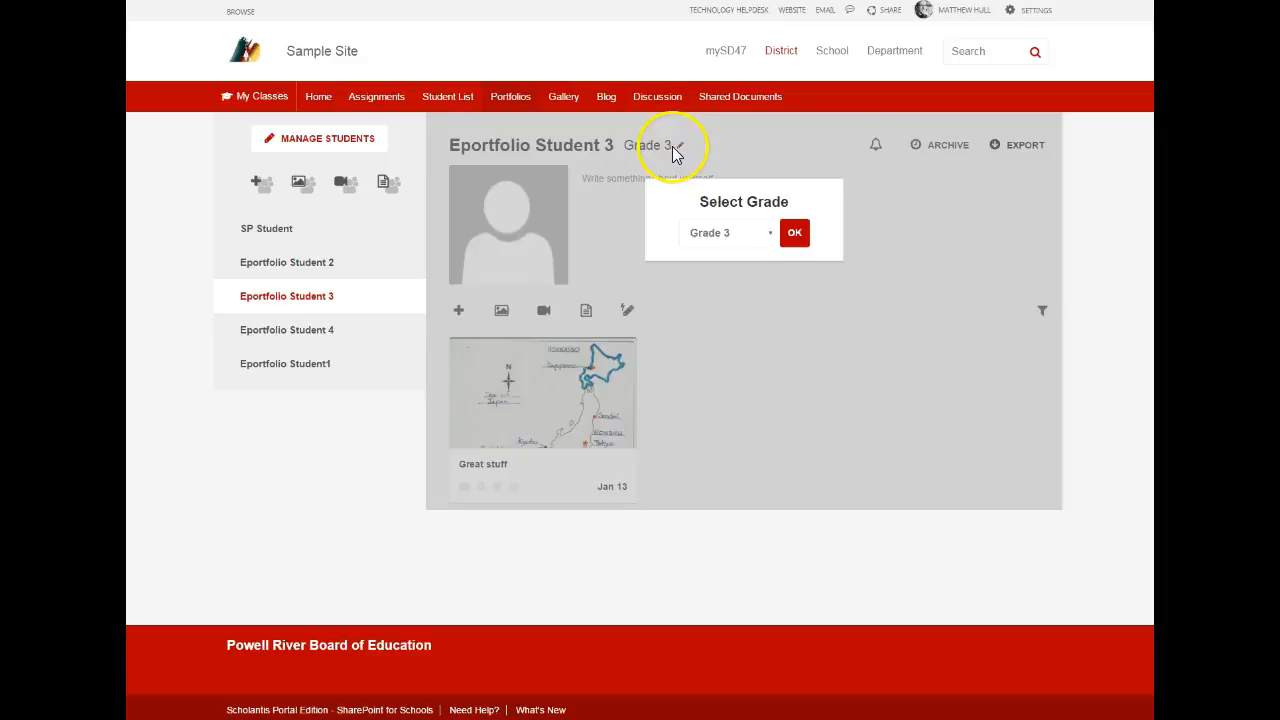
click(731, 233)
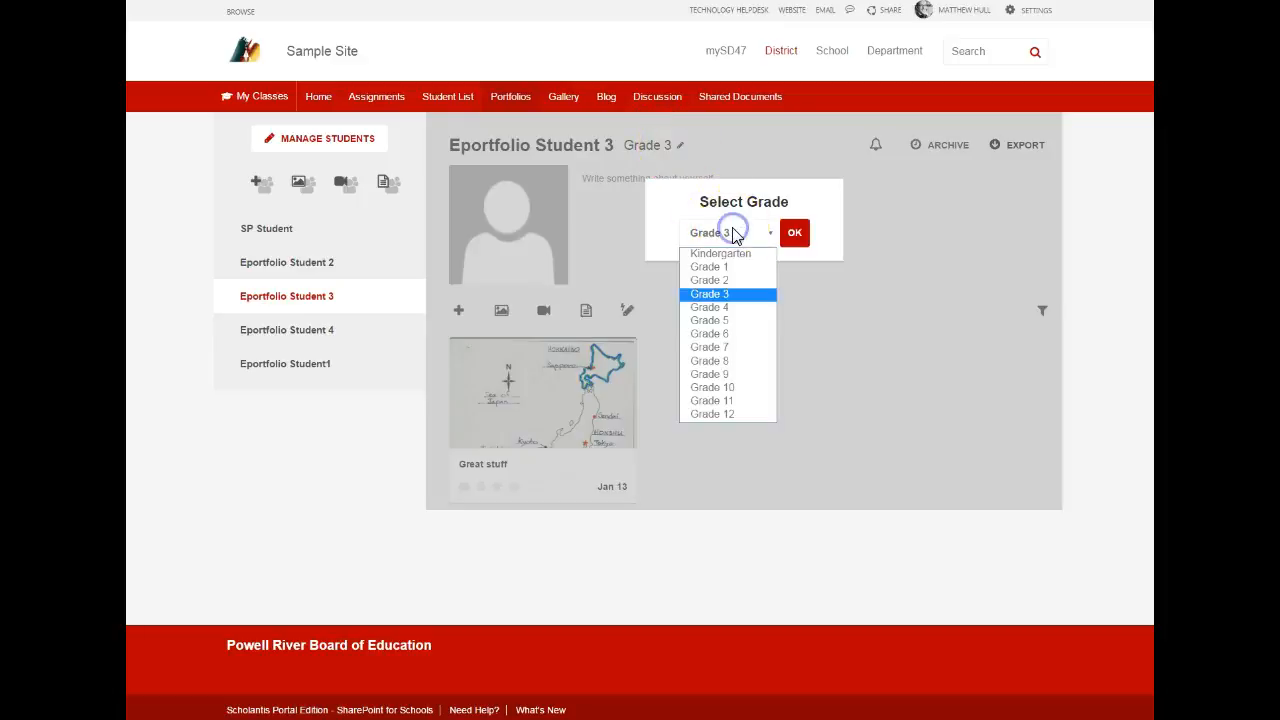
click(716, 308)
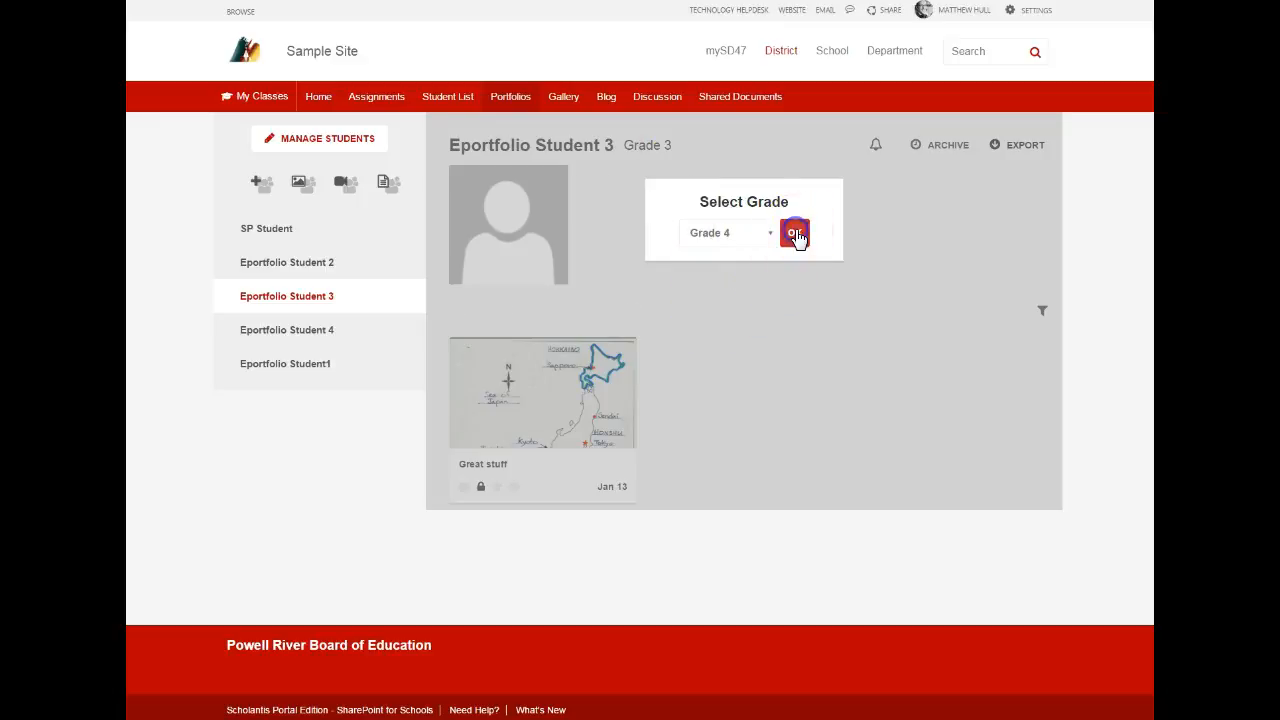
click(797, 236)
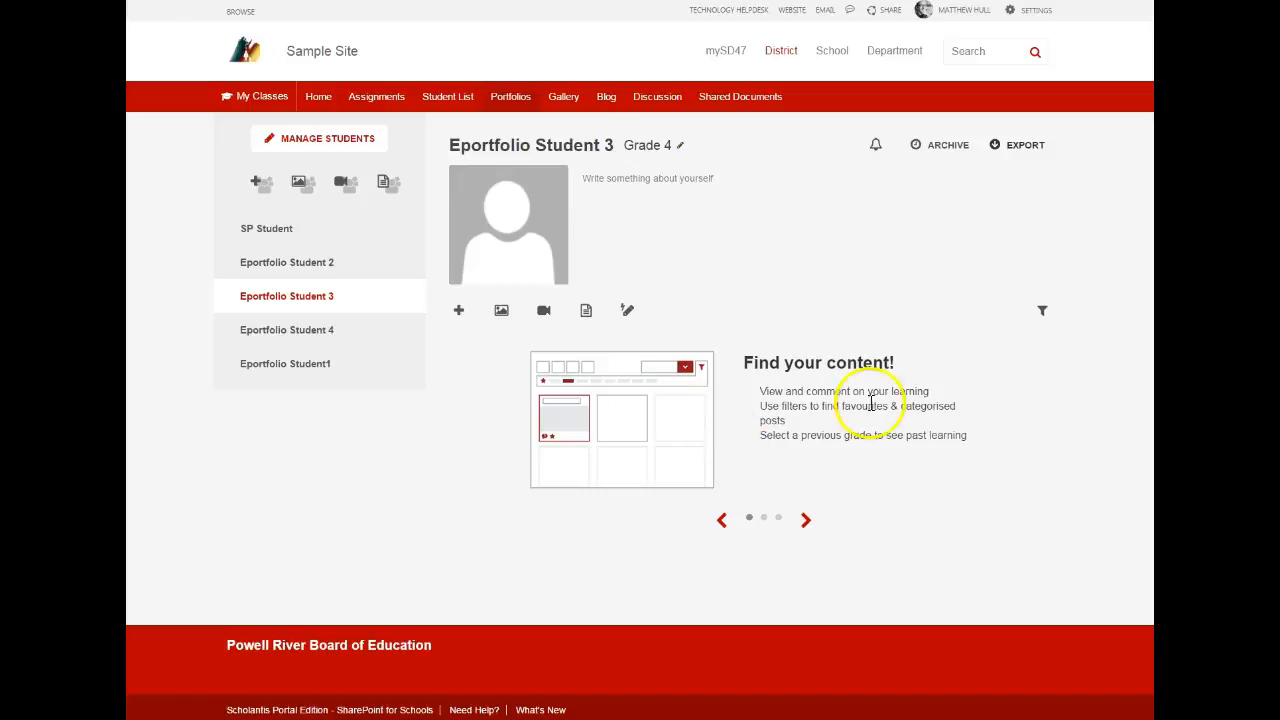
View the archived Grade 3 content of Eportfolio Student 3.
click(918, 164)
click(894, 148)
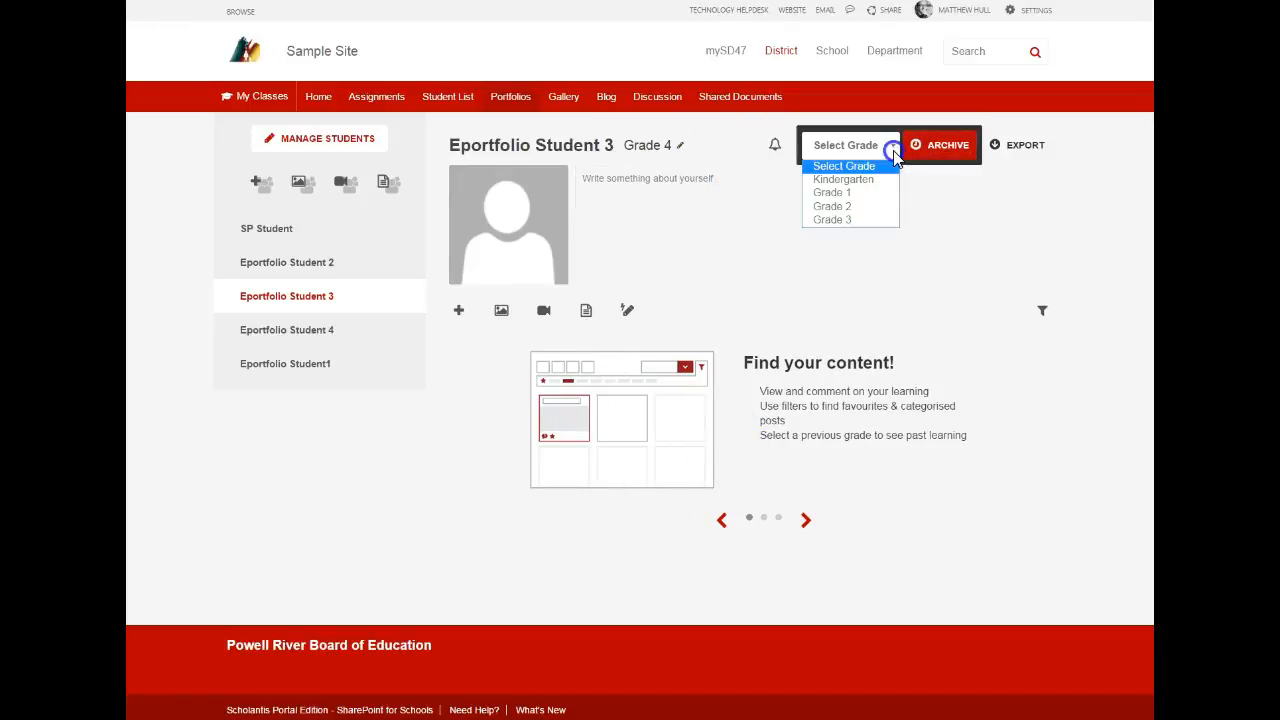
click(845, 220)
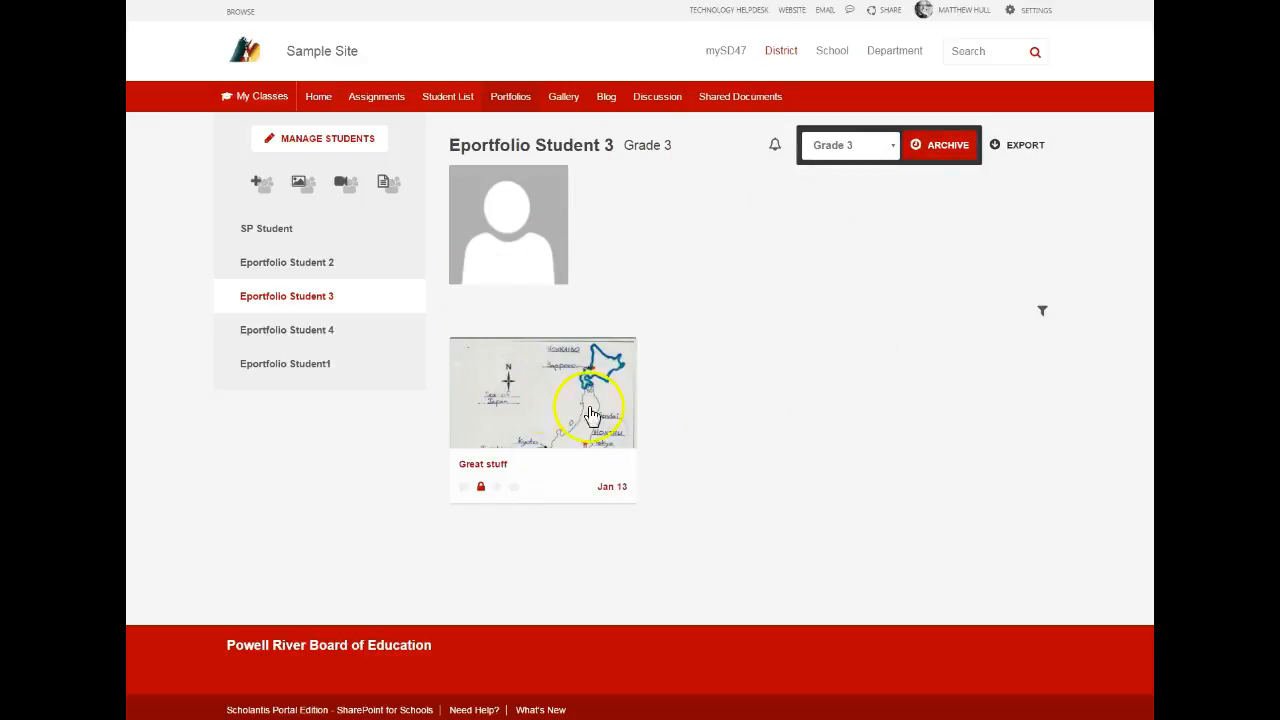
View Eportfolio Student 3's archived Grade 2 content, and close the archive to return to the current grade.
click(846, 146)
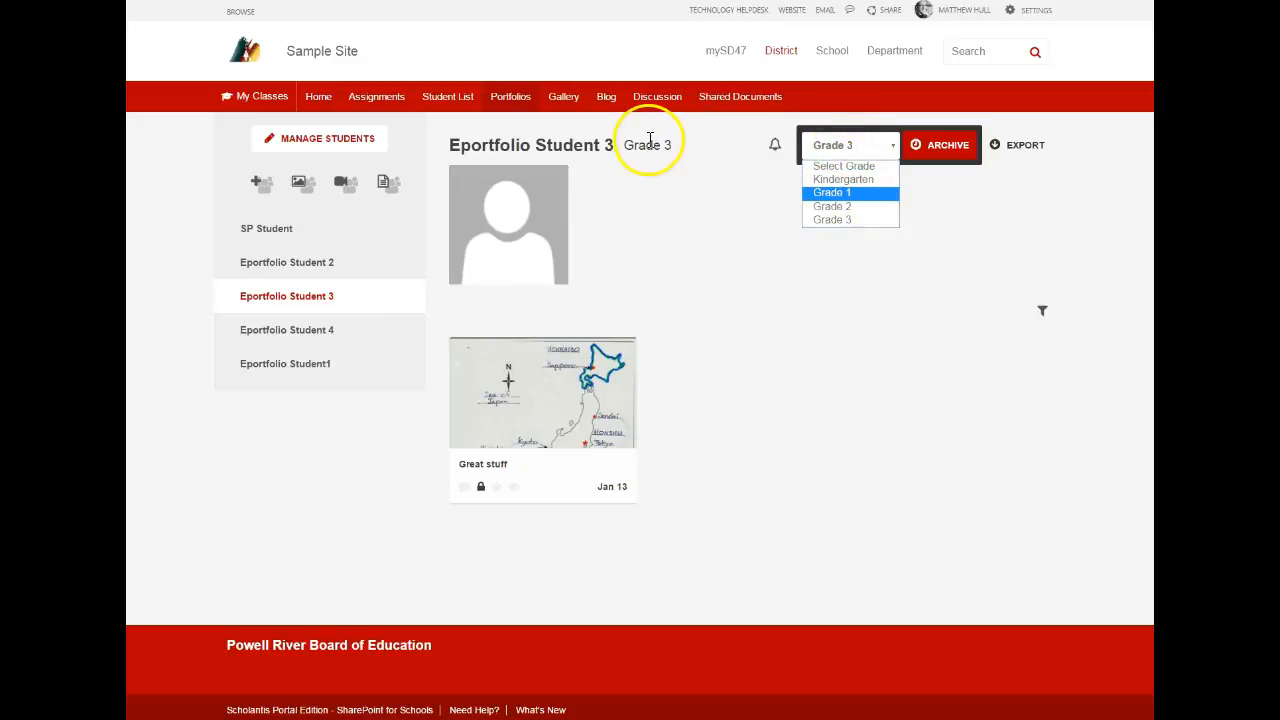
click(720, 160)
click(848, 148)
click(828, 206)
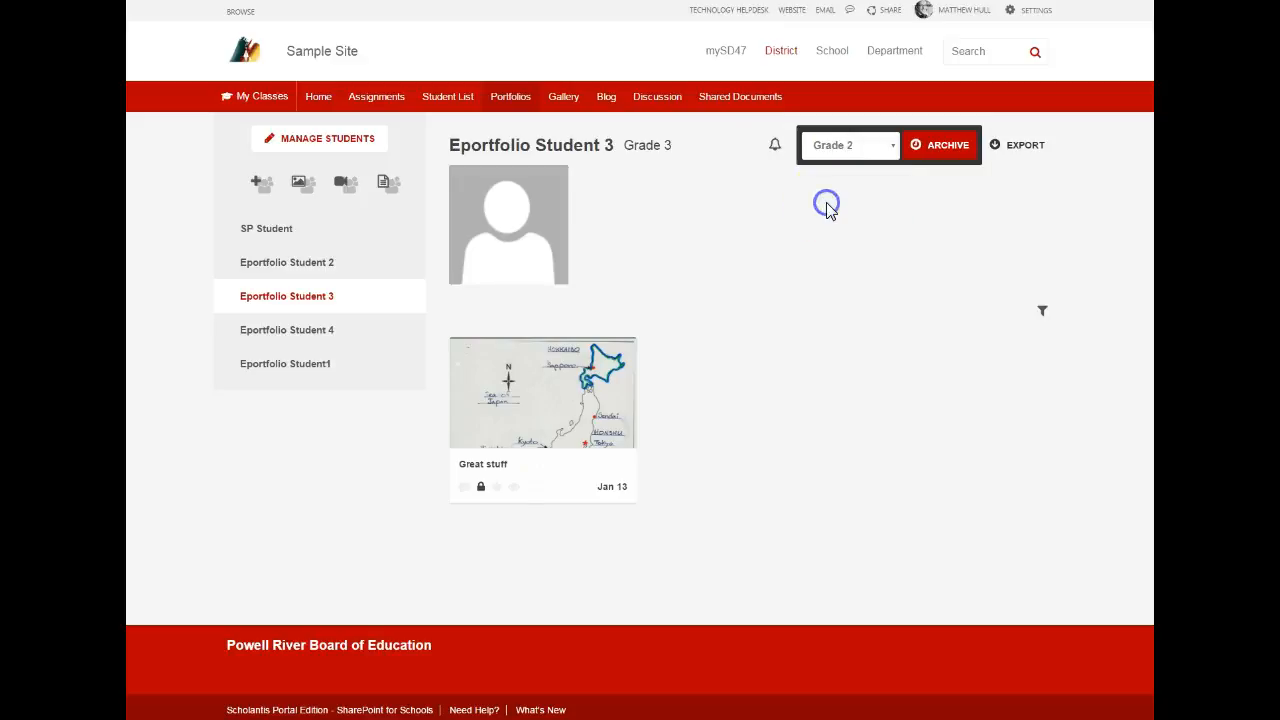
click(655, 148)
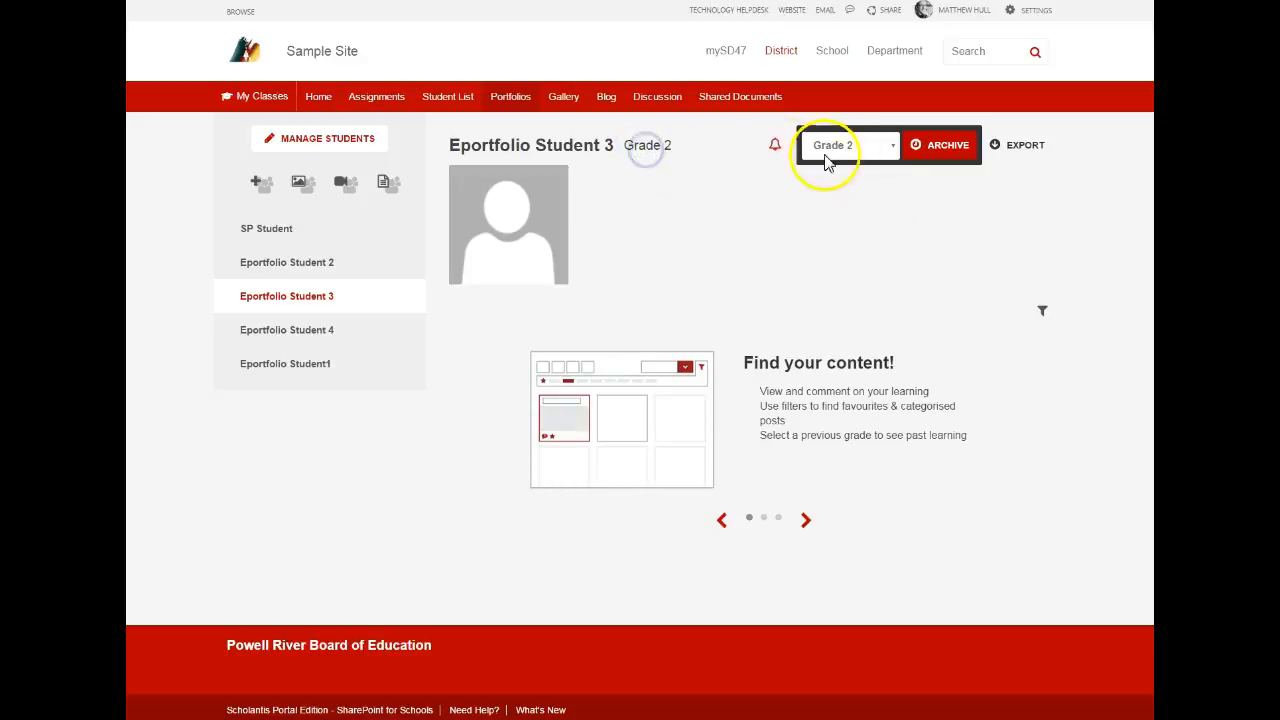
click(933, 160)
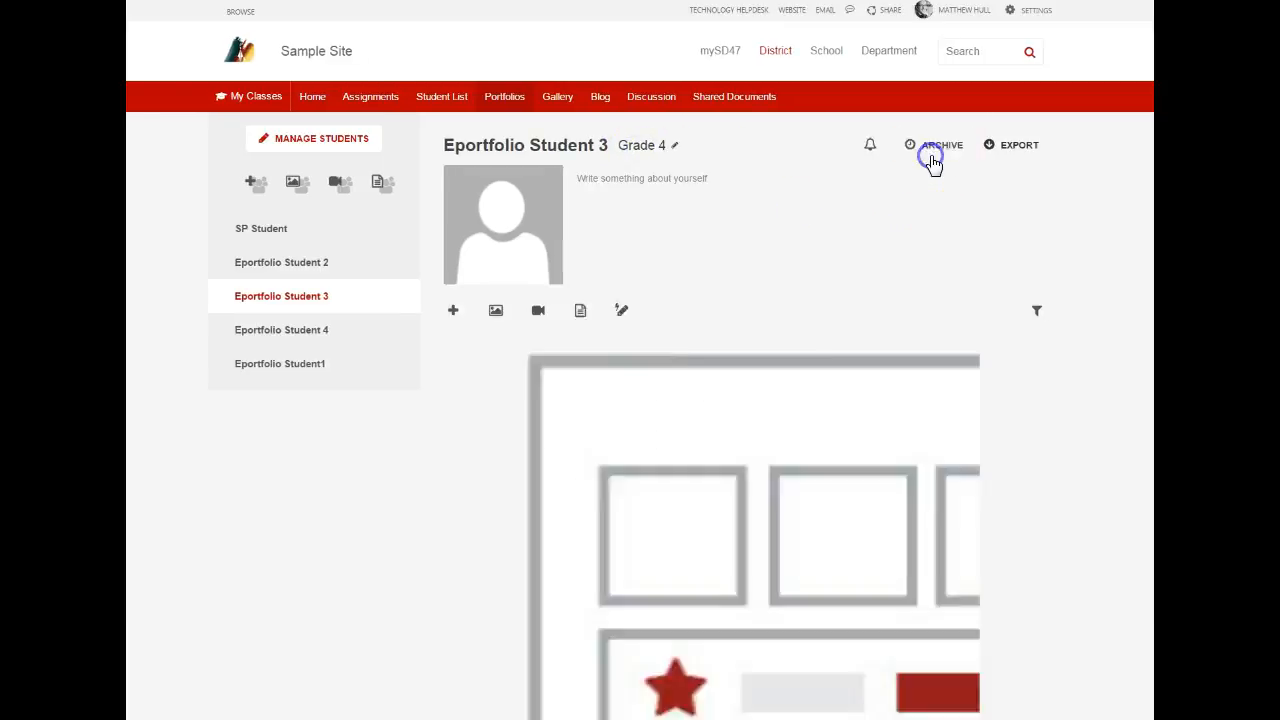